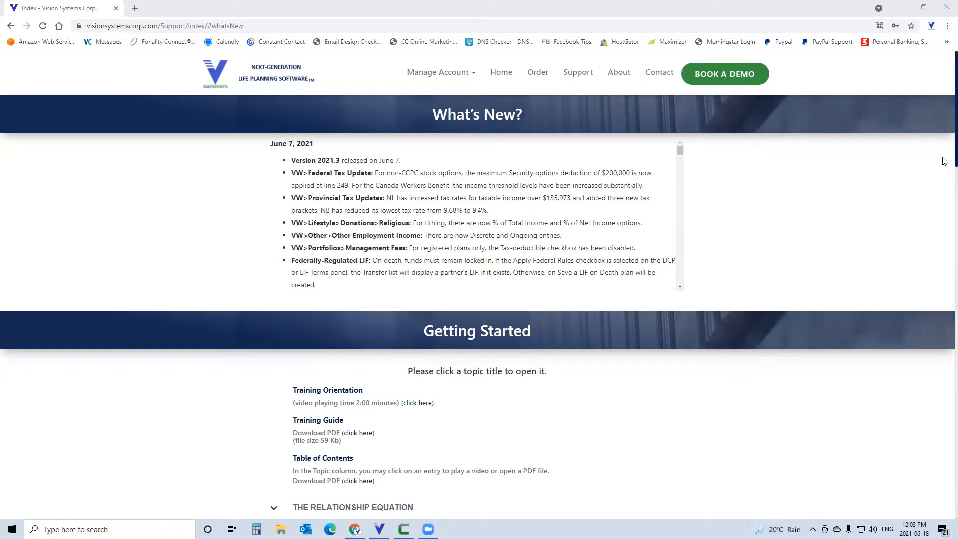
- Expand the CorpWorks training videos on the support page and review the listed topics
scroll(944, 233, "down", 4)
scroll(943, 259, "down", 8)
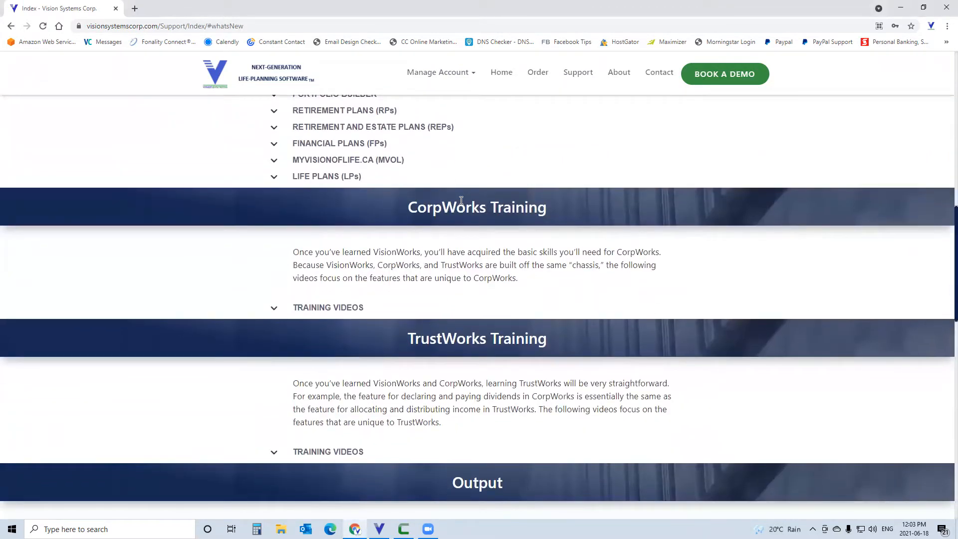
left_click(328, 309)
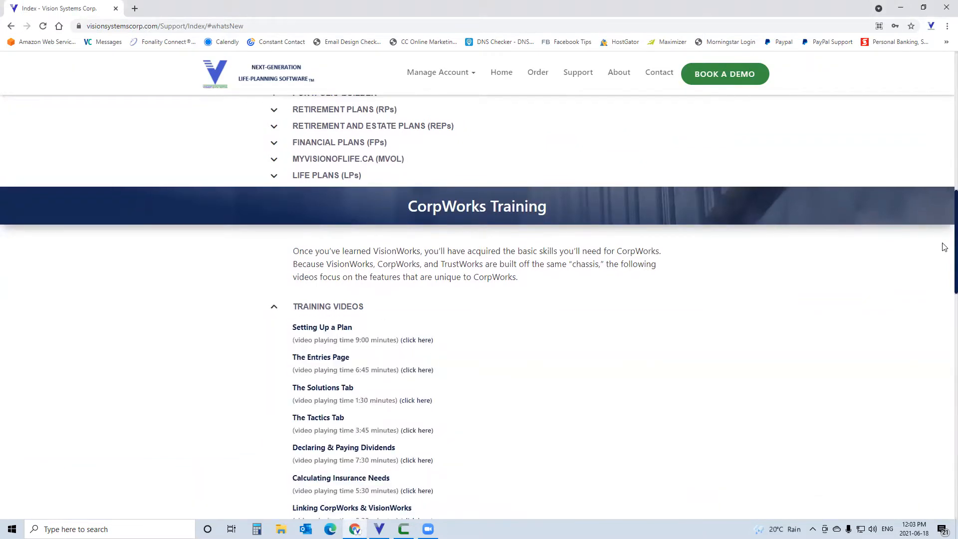
scroll(943, 246, "down", 3)
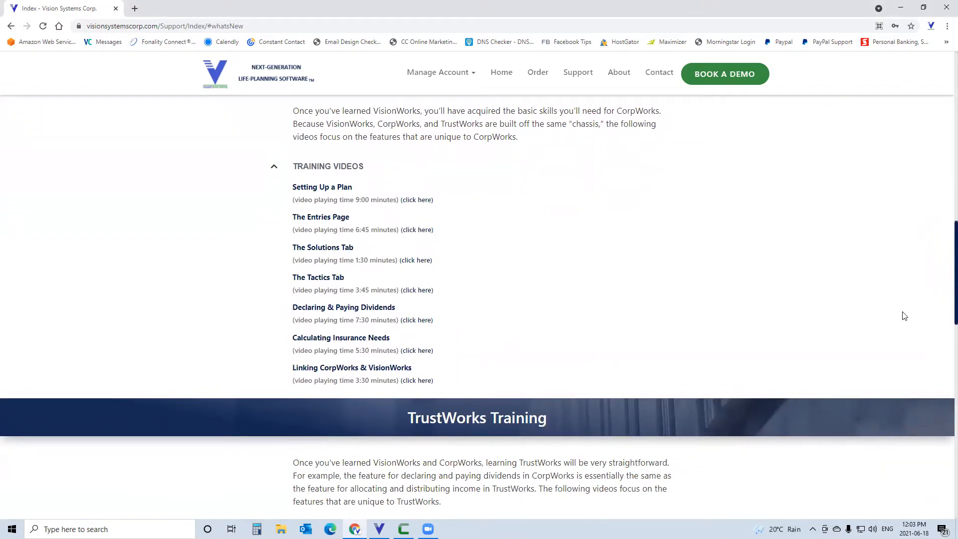
scroll(944, 297, "up", 1)
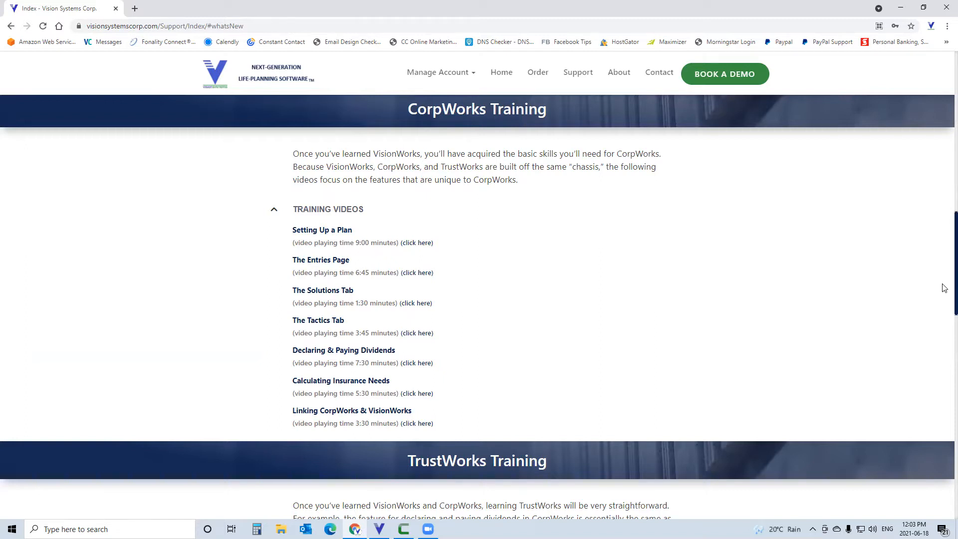
scroll(943, 285, "up", 4)
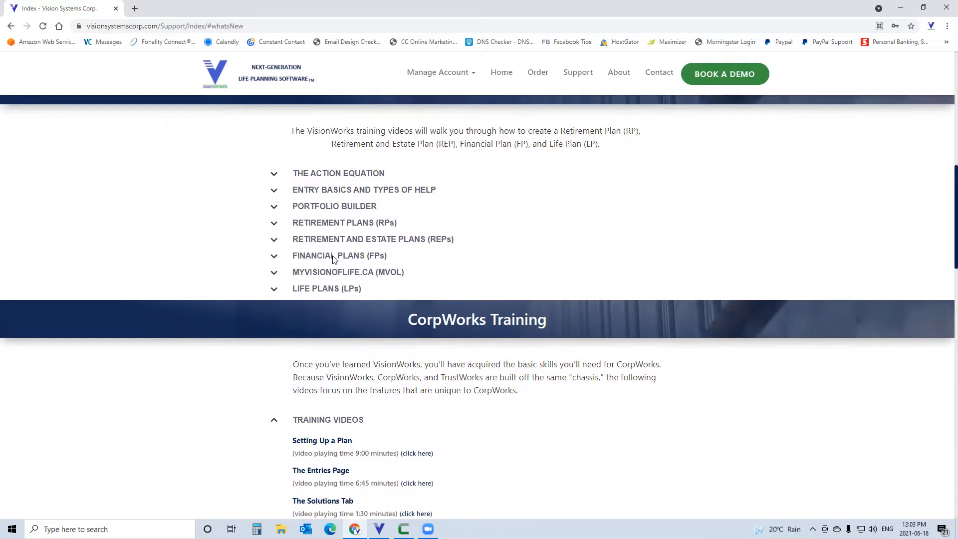
- Review the VisionWorks training videos under Financial Plans (FPs) and Entry Basics and Types of Help
left_click(333, 257)
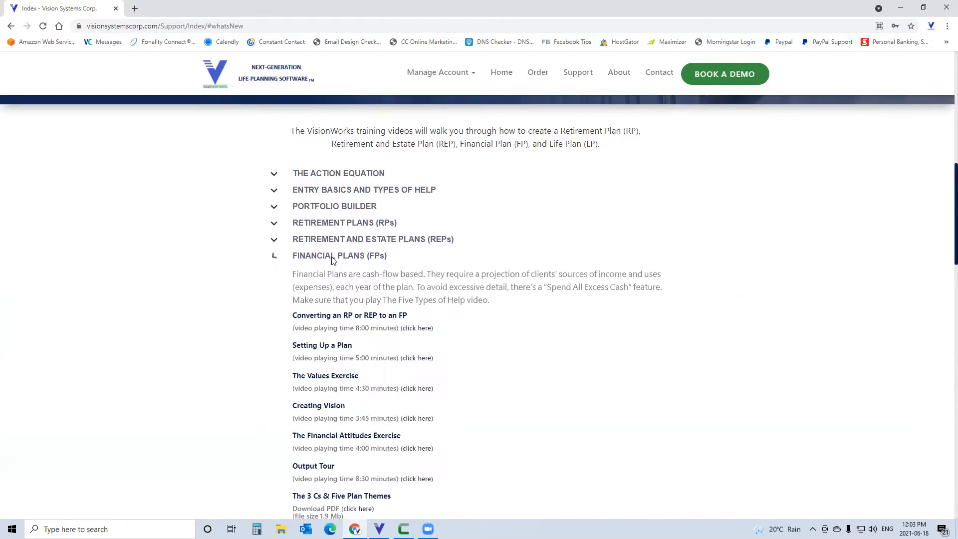
scroll(943, 202, "down", 1)
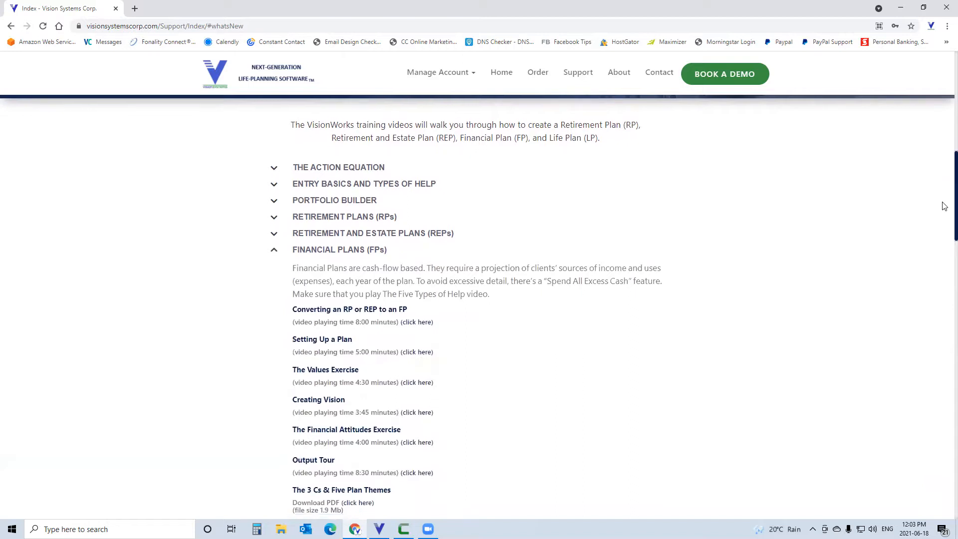
scroll(944, 210, "up", 1)
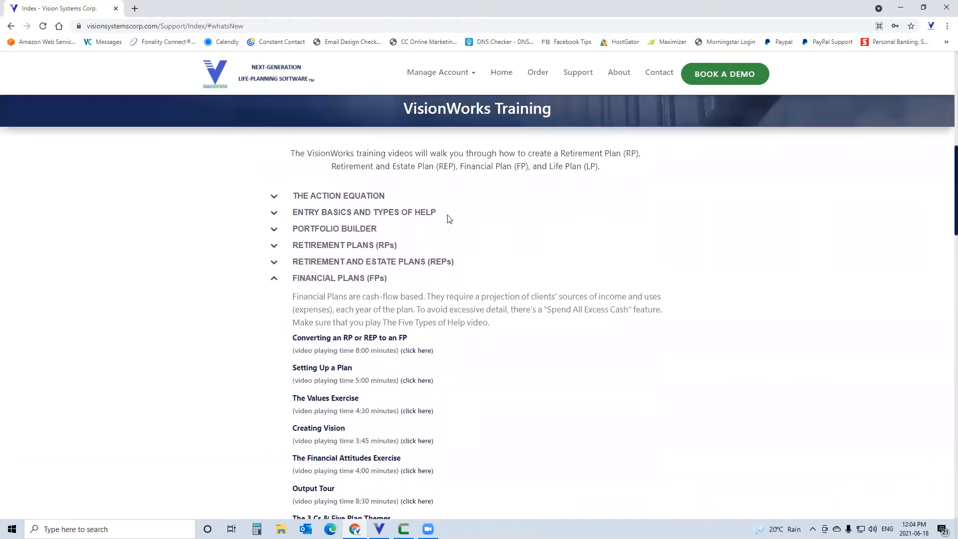
left_click(334, 212)
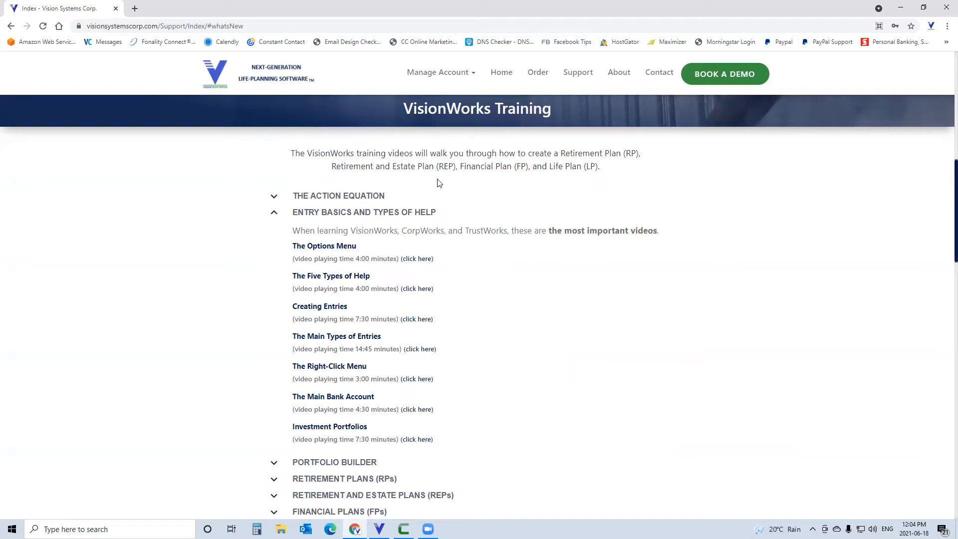
- Close the browser to return to CorpWorks, and review ABC Corp.'s capitalization and shareholders
left_click(944, 7)
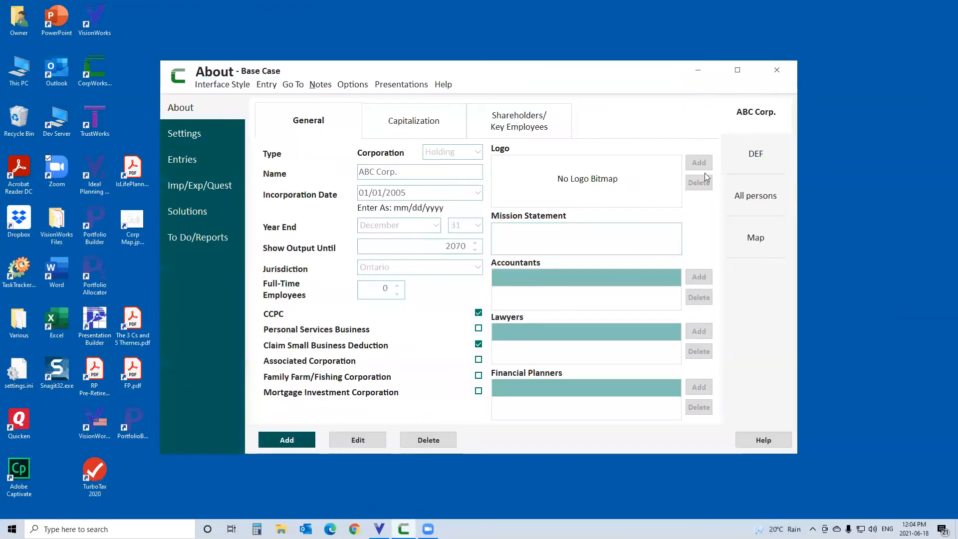
left_click(739, 72)
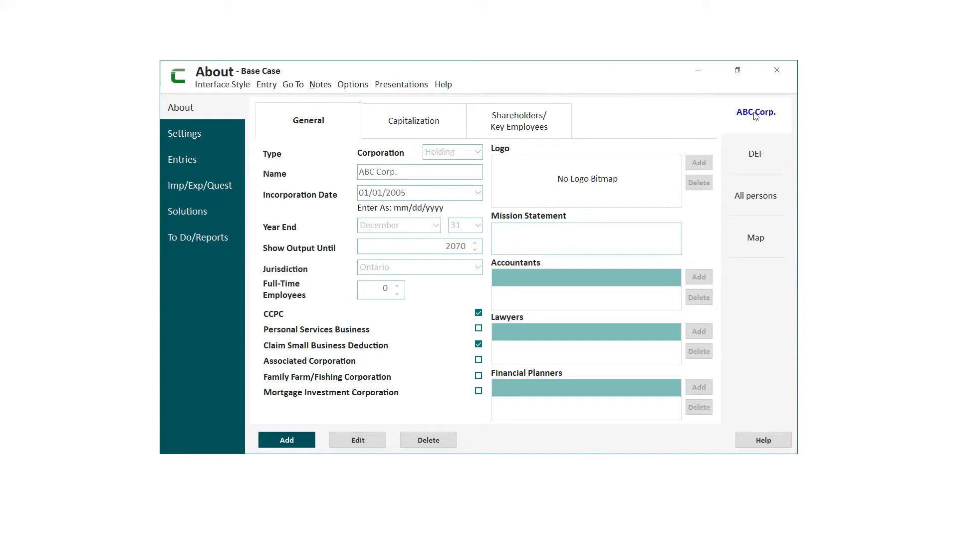
left_click(438, 118)
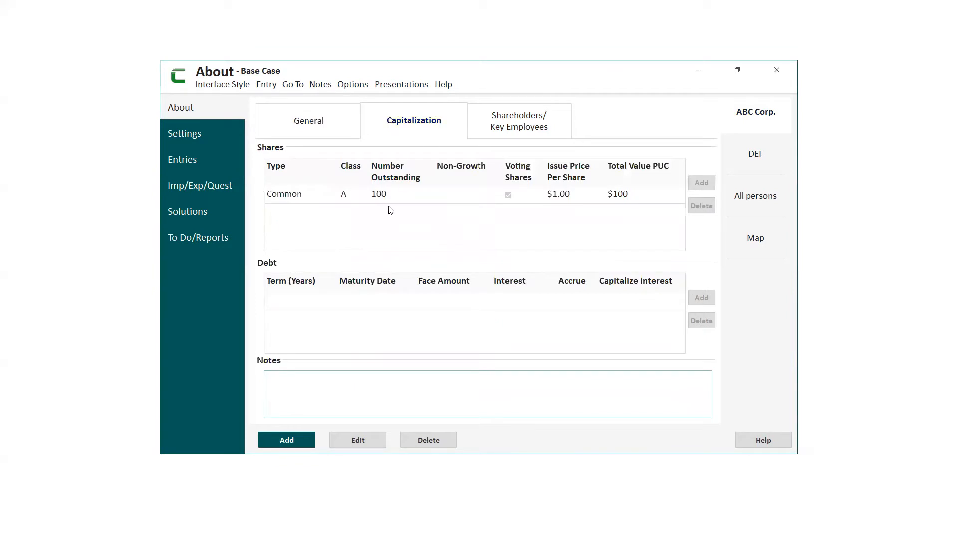
left_click(519, 122)
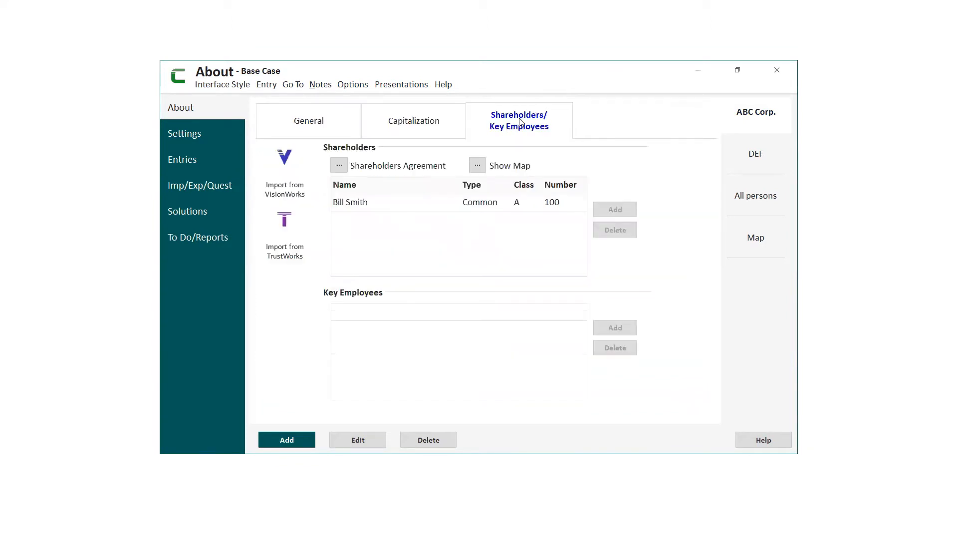
- Review the shareholders, key employees, capitalization and general information of the DEF corporation
left_click(756, 156)
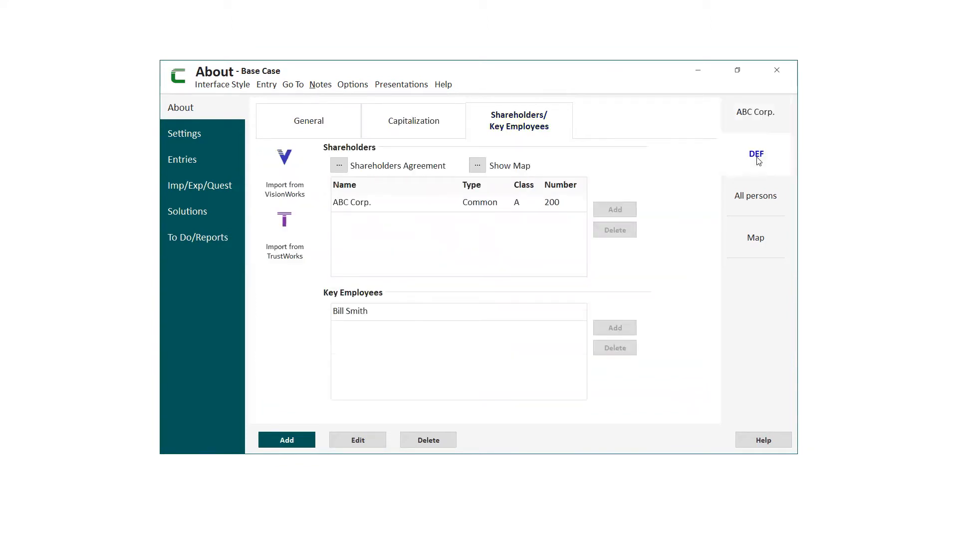
left_click(424, 123)
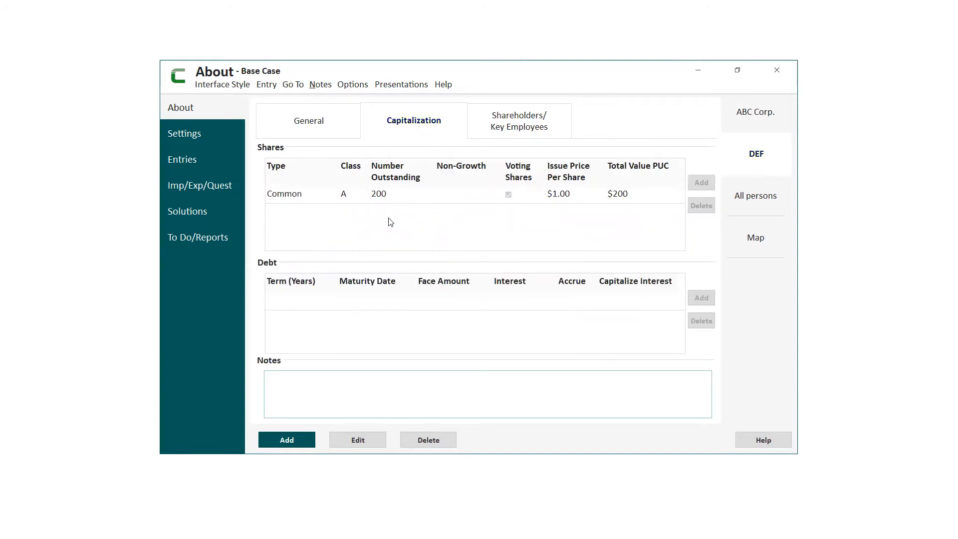
left_click(526, 130)
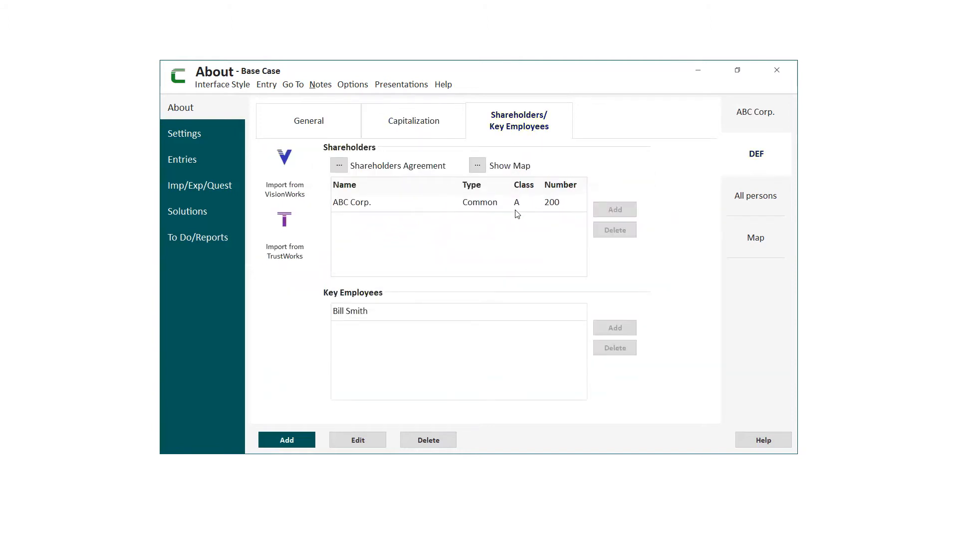
left_click(315, 128)
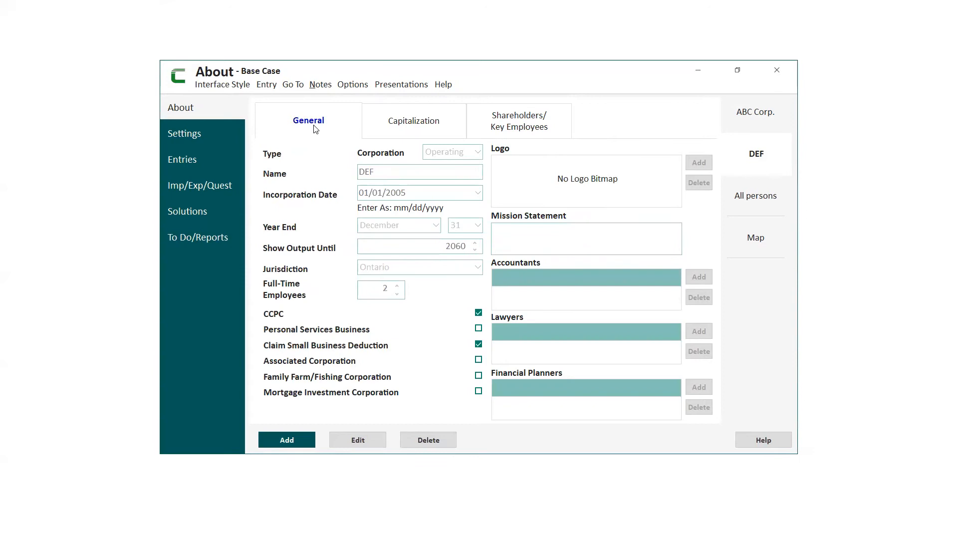
- Add a second common share row to ABC Corp.'s capitalization and browse its available share classes
left_click(755, 116)
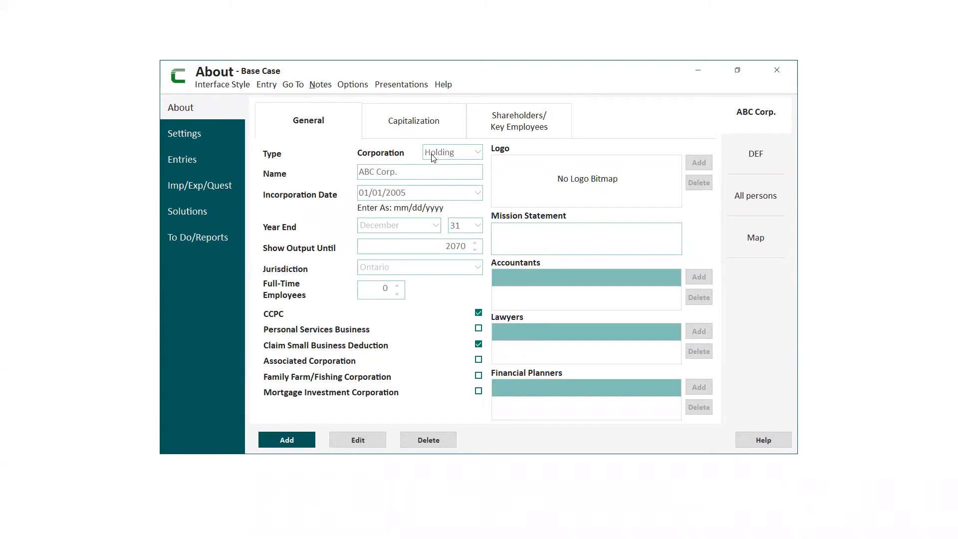
left_click(427, 128)
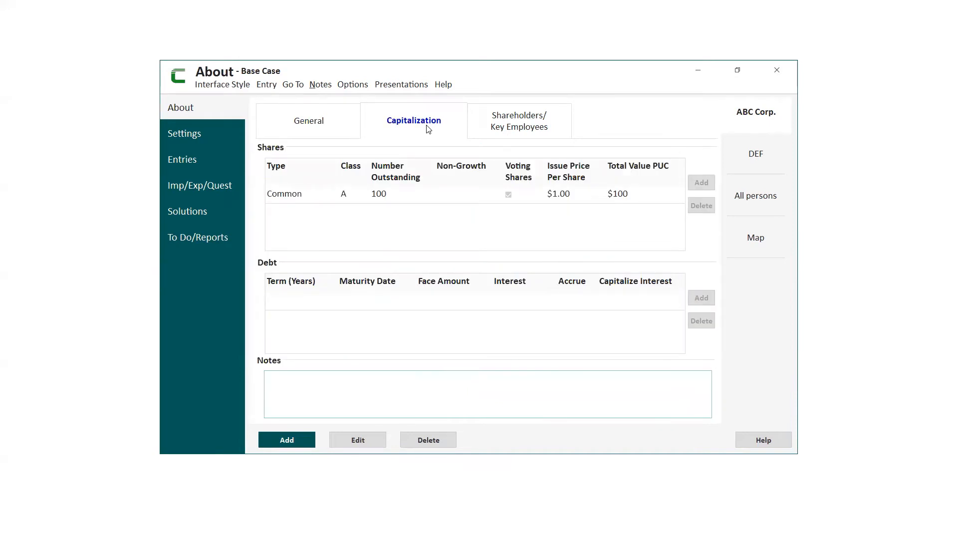
left_click(364, 439)
left_click(701, 183)
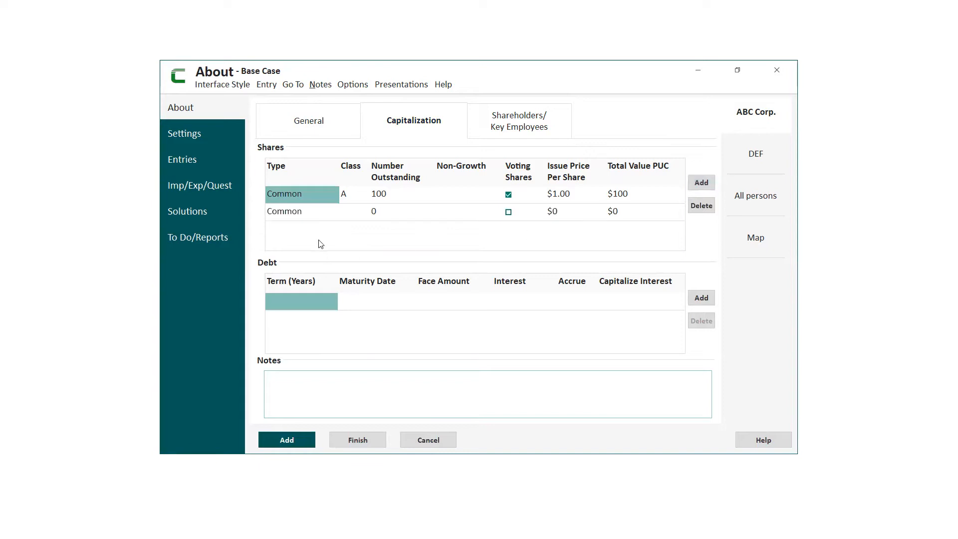
left_click(305, 216)
left_click(334, 212)
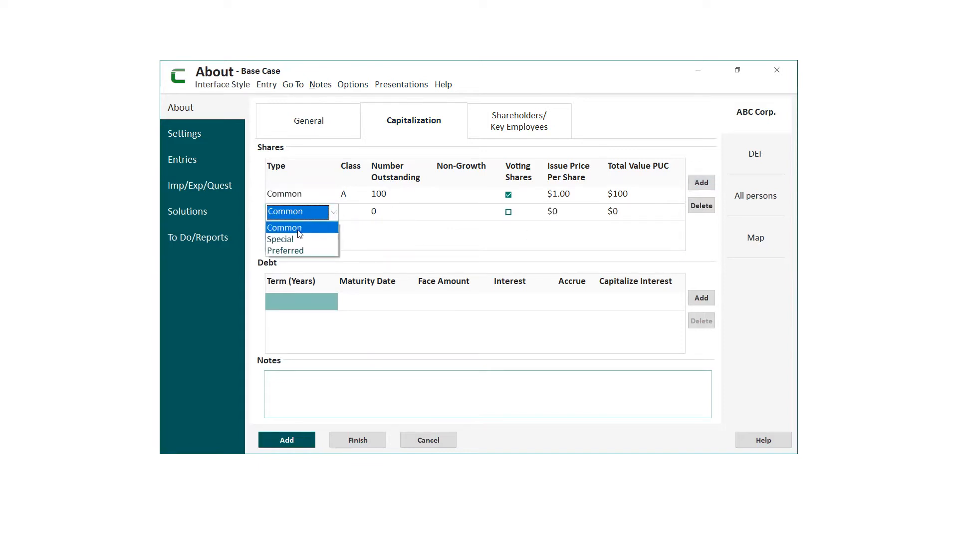
left_click(299, 227)
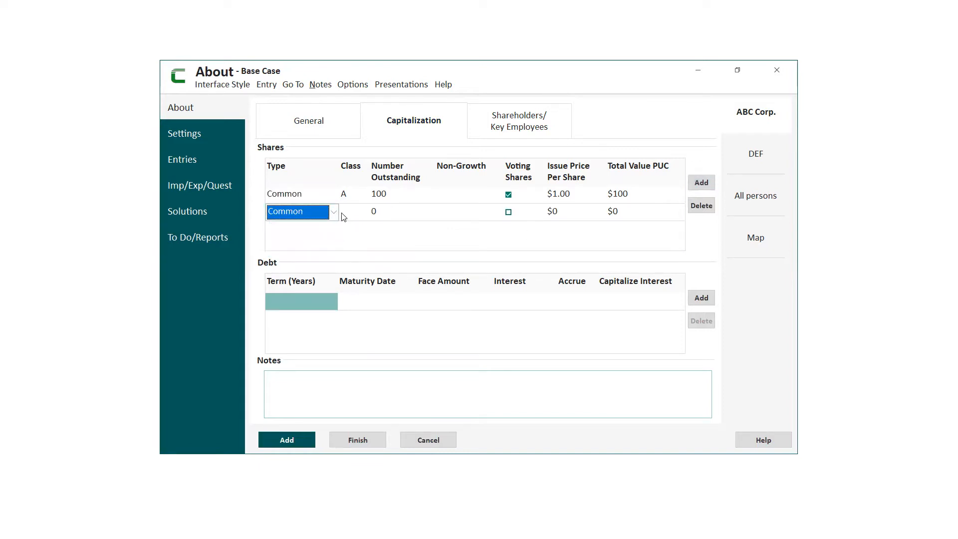
left_click(346, 216)
left_click(362, 213)
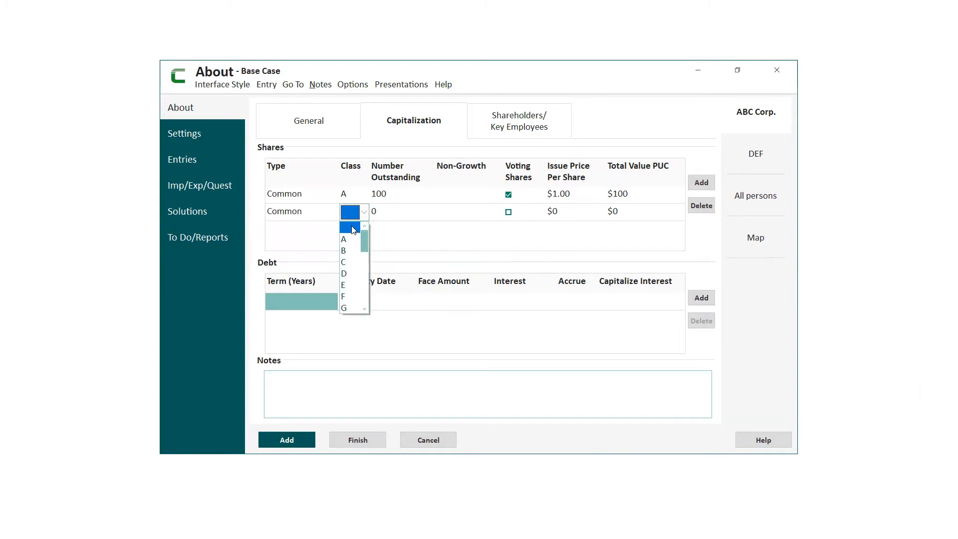
left_click_drag(366, 240, 366, 262)
left_click(404, 250)
- Change the type of ABC Corp.'s new share row to Preferred
left_click(331, 211)
left_click(332, 211)
left_click(302, 251)
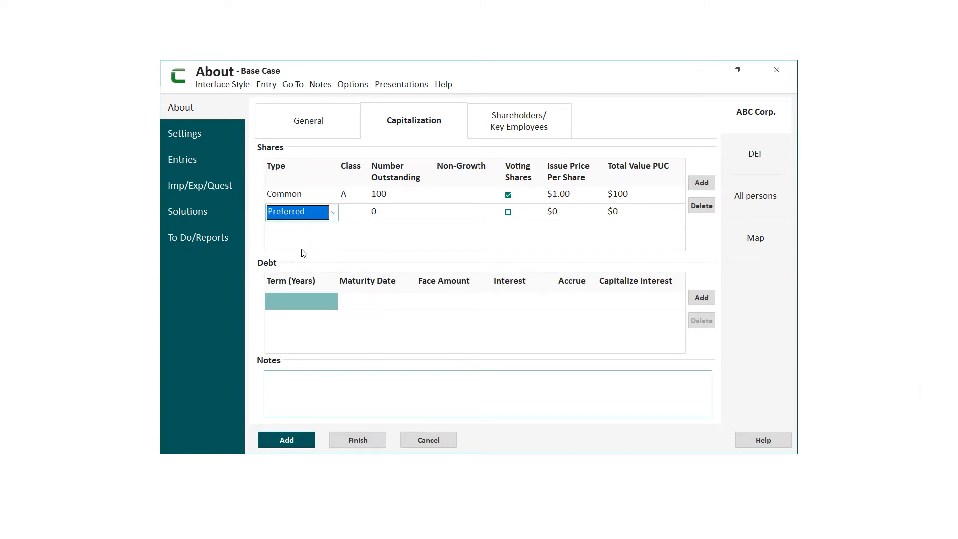
- View the estate freeze options for the preferred share row, and delete that row from ABC Corp.'s shares
left_click(418, 217)
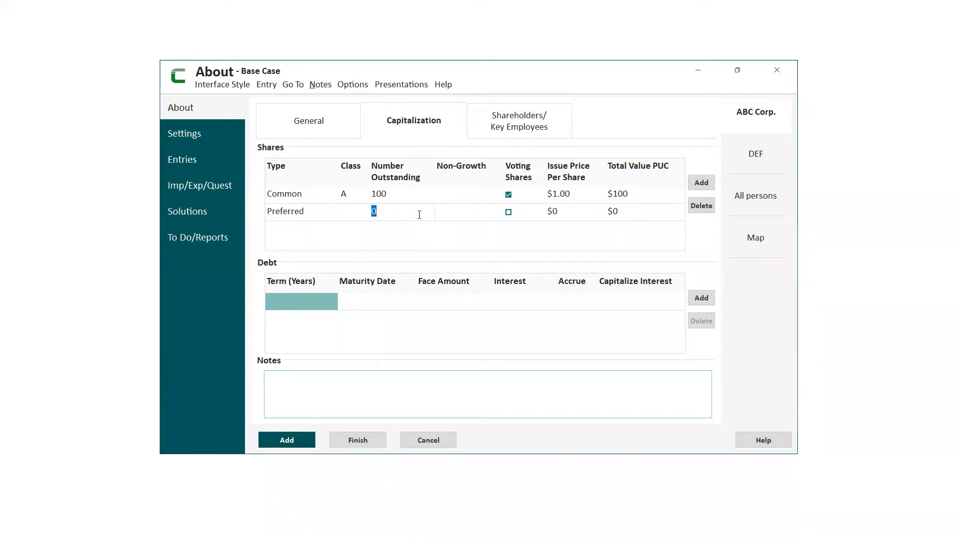
right_click(419, 216)
left_click(432, 214)
right_click(304, 214)
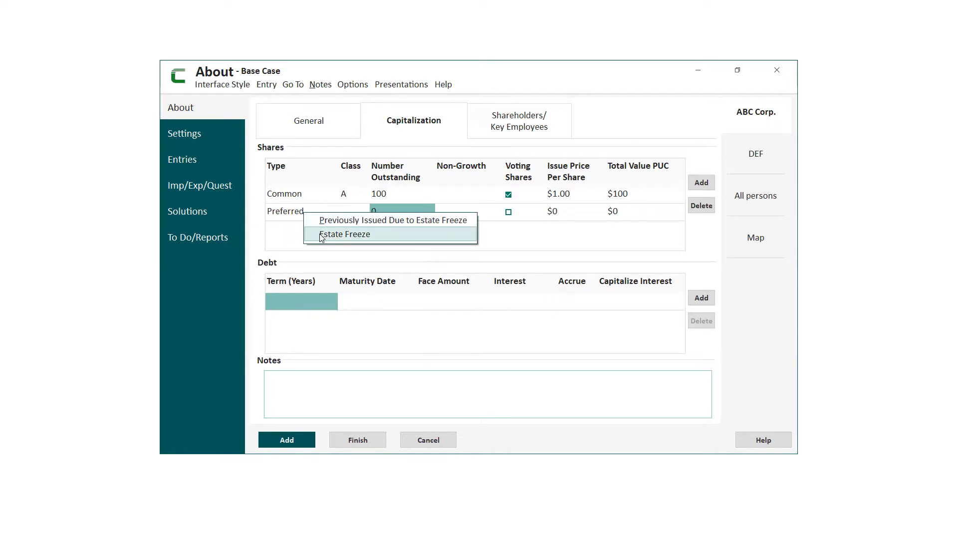
left_click(487, 214)
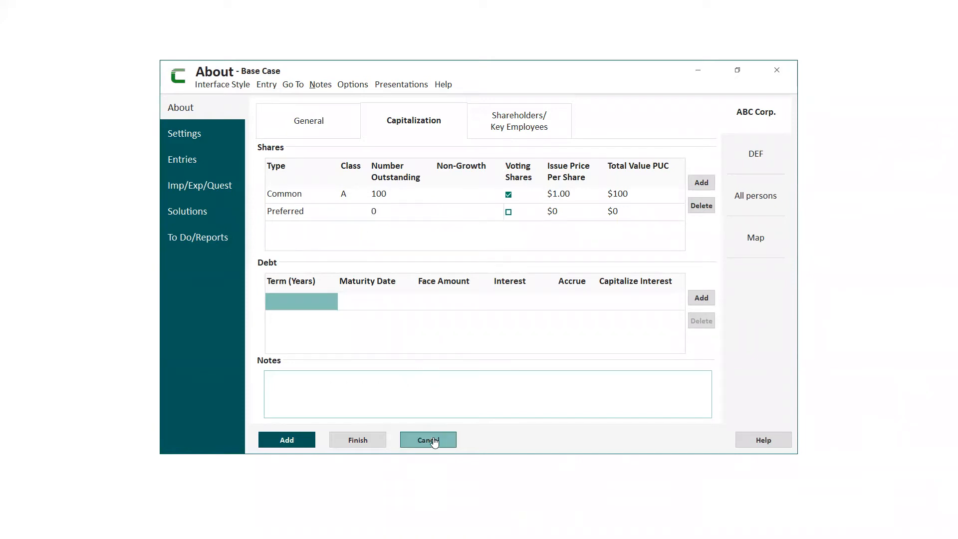
left_click(701, 205)
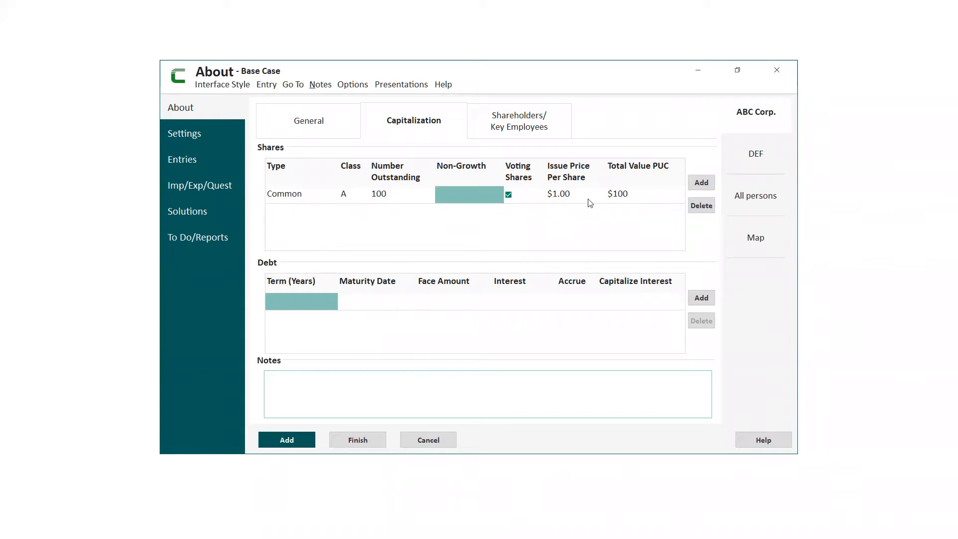
- View the details form for entering a new person as ABC Corp. shareholder, and cancel all edits
left_click(530, 126)
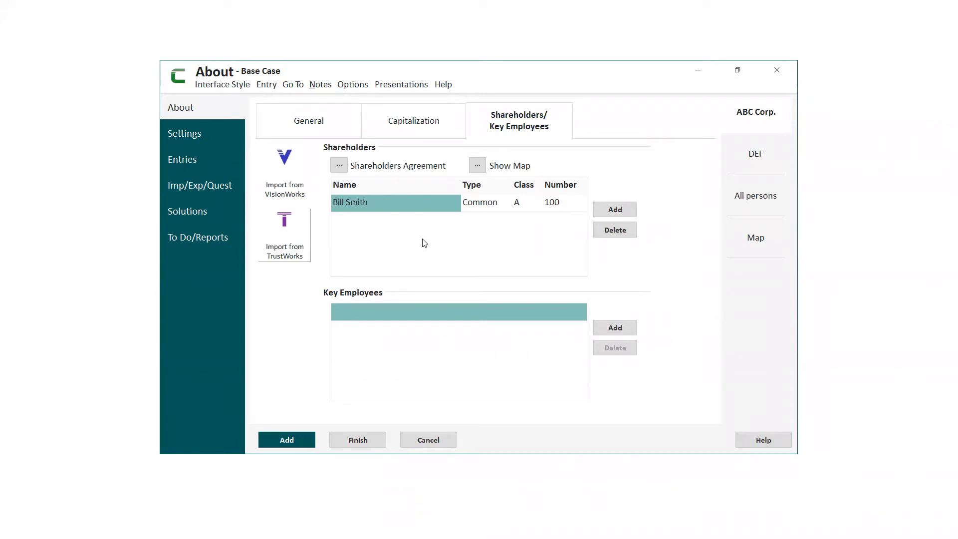
left_click(619, 213)
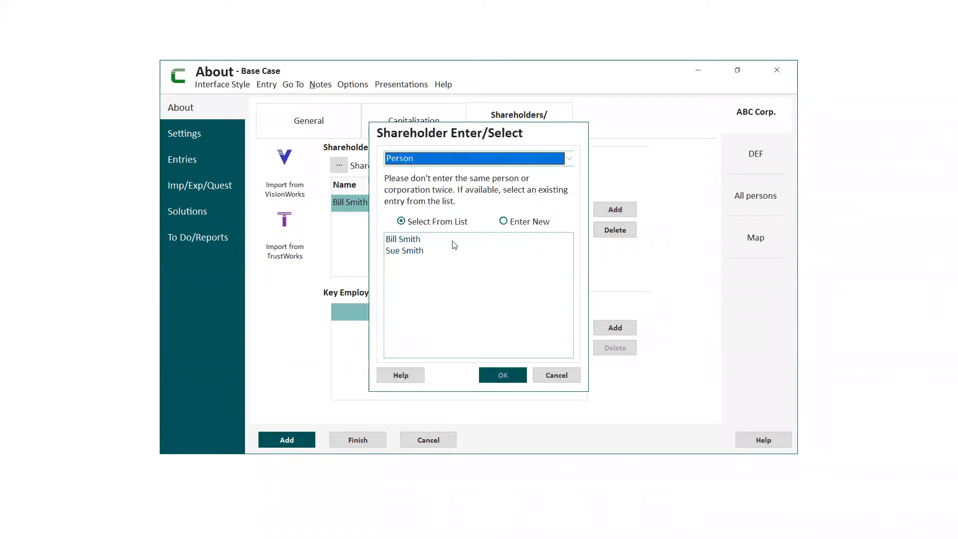
left_click(503, 221)
left_click(503, 375)
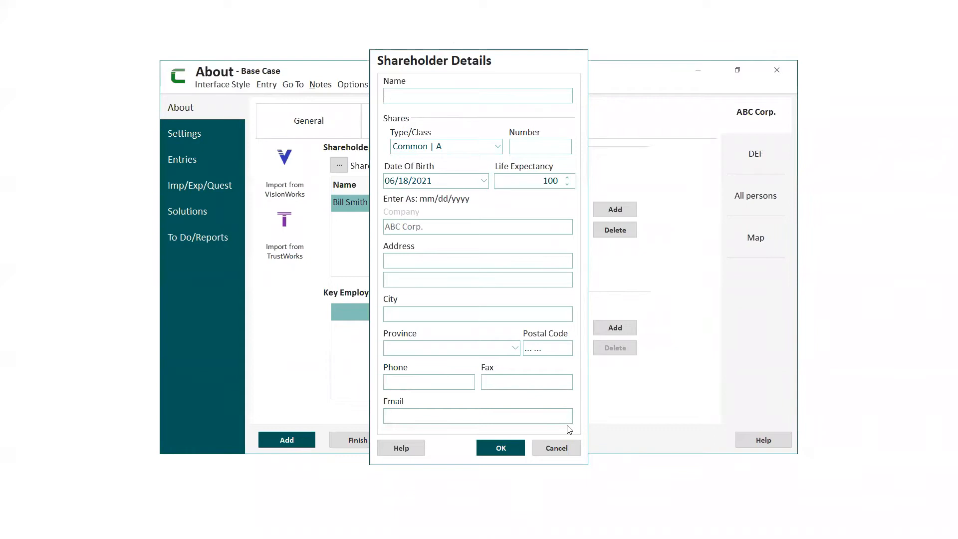
left_click(563, 448)
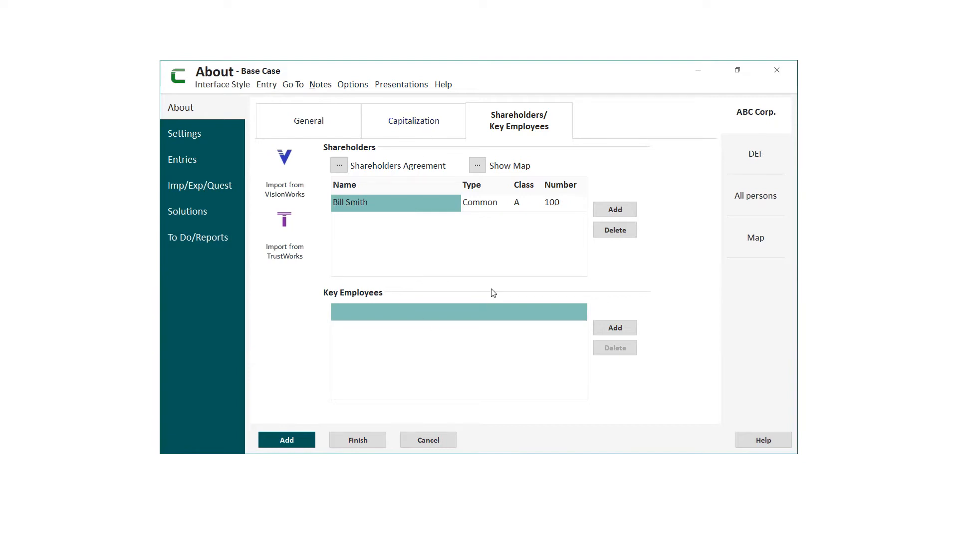
left_click(431, 441)
- Add a debt row with a 100-year term to DEF's capitalization
left_click(756, 164)
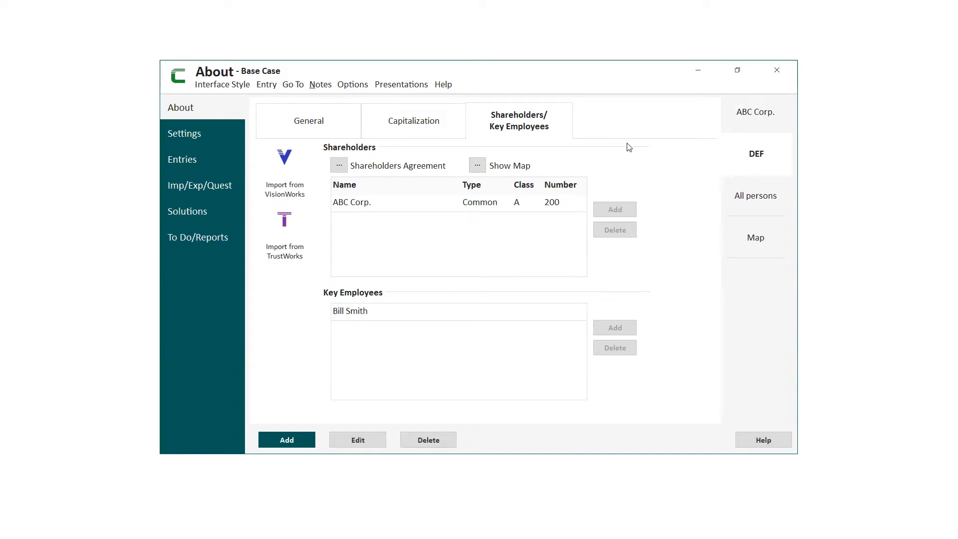
left_click(422, 125)
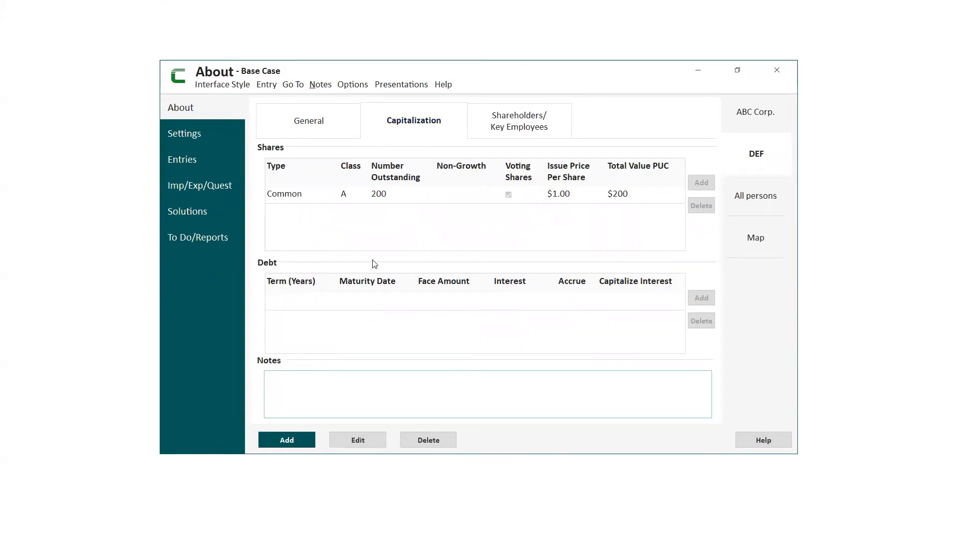
left_click(357, 438)
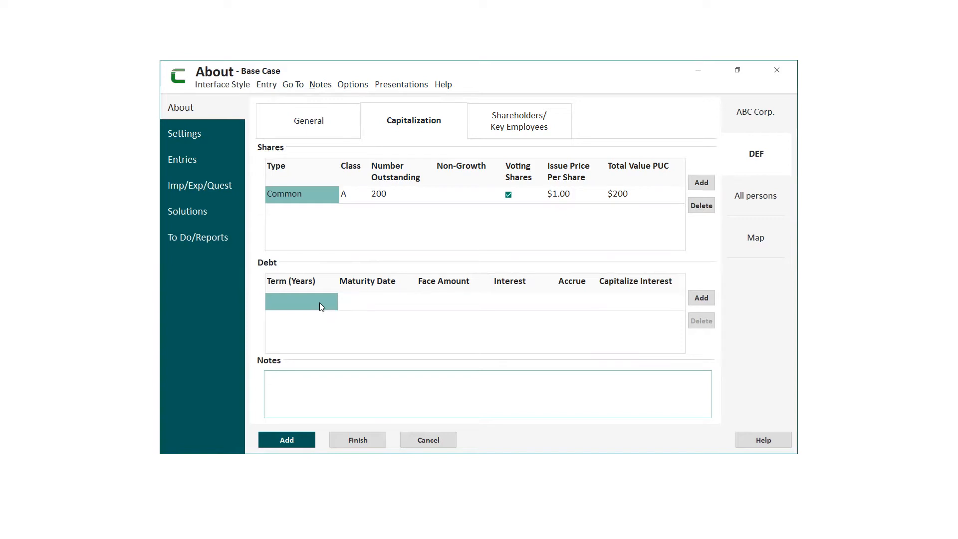
left_click(701, 298)
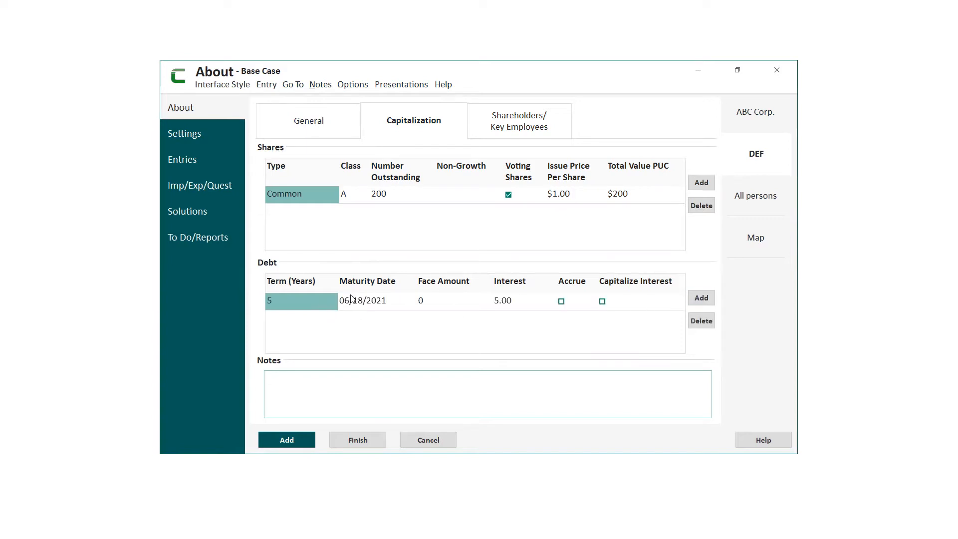
left_click(299, 303)
type("100")
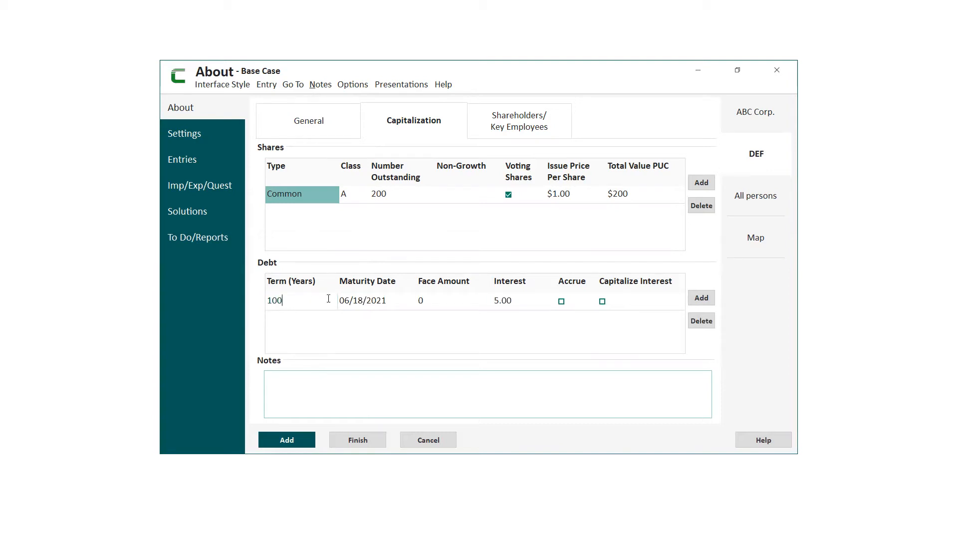
- Set the maturity date of DEF's debt row to 06/18/2123, and cancel the capitalization edits
left_click(381, 305)
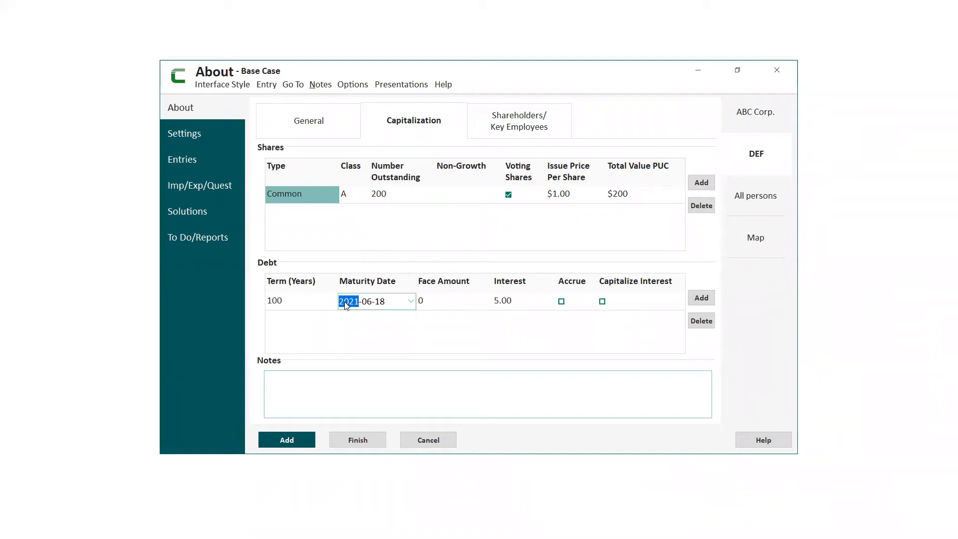
type("2023")
left_click(342, 319)
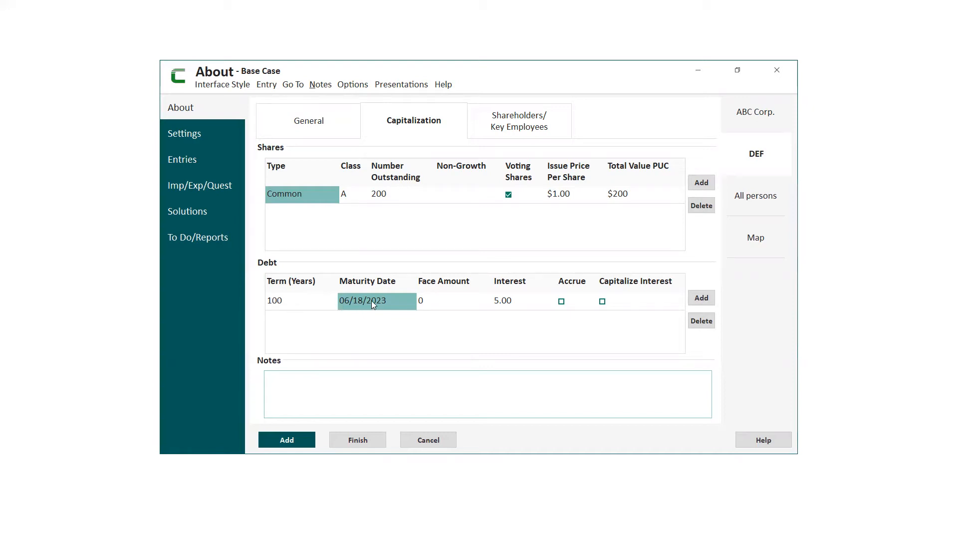
left_click(357, 305)
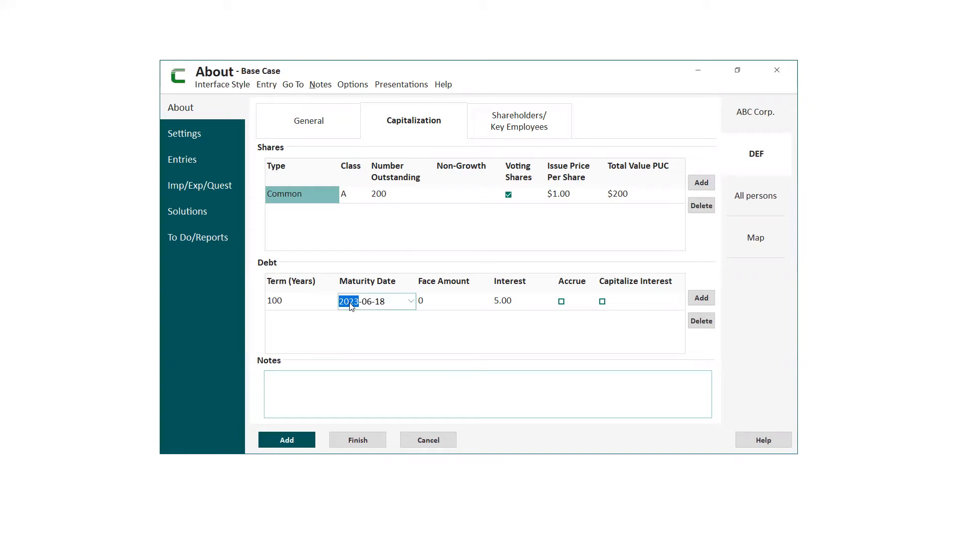
type("2123")
left_click(386, 334)
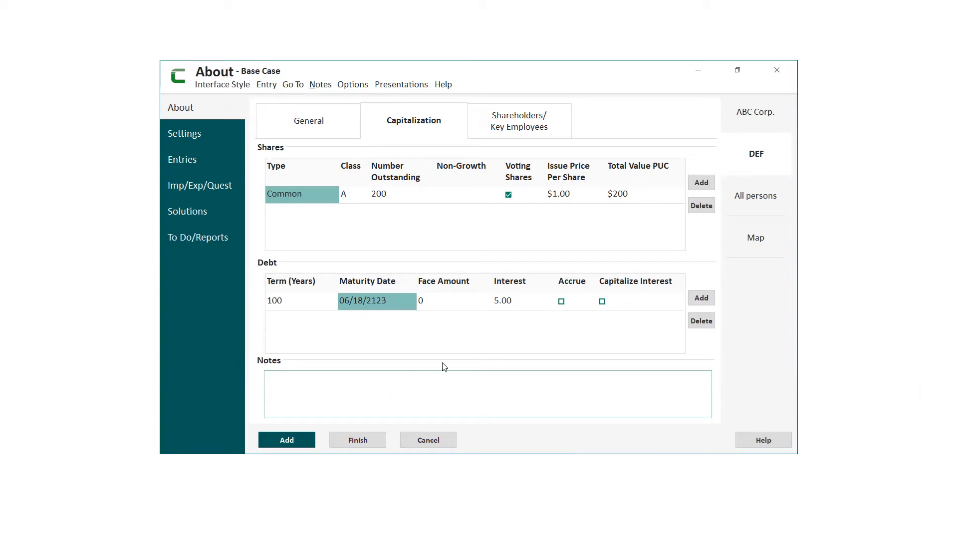
left_click(428, 441)
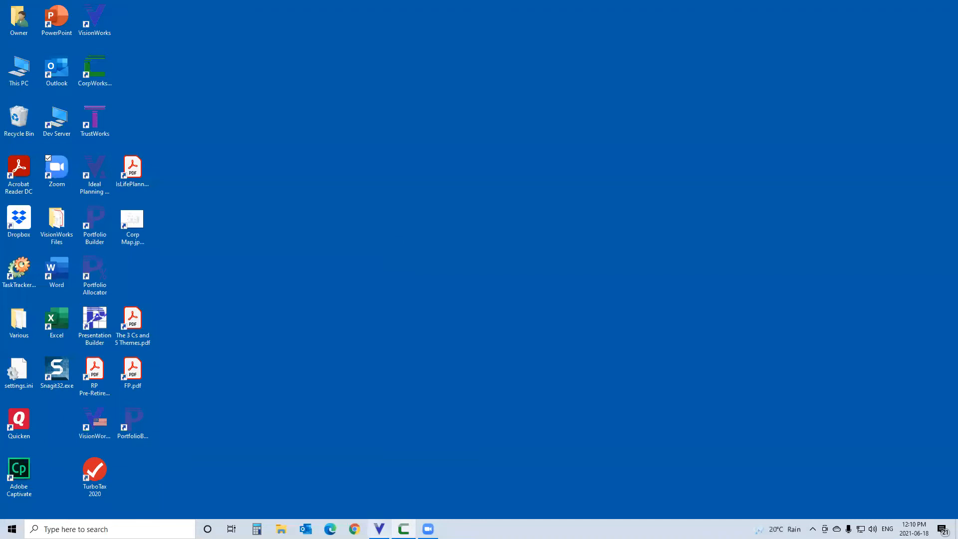
- Switch to VisionWorks, view the shareholder loan links in the import from CorpWorks, and cancel the import to return to CorpWorks
left_click(380, 529)
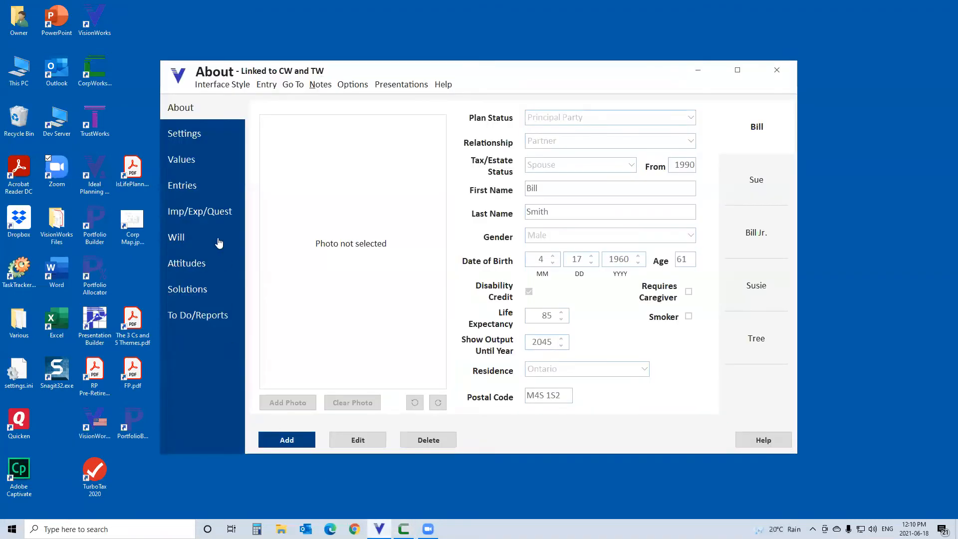
left_click(193, 213)
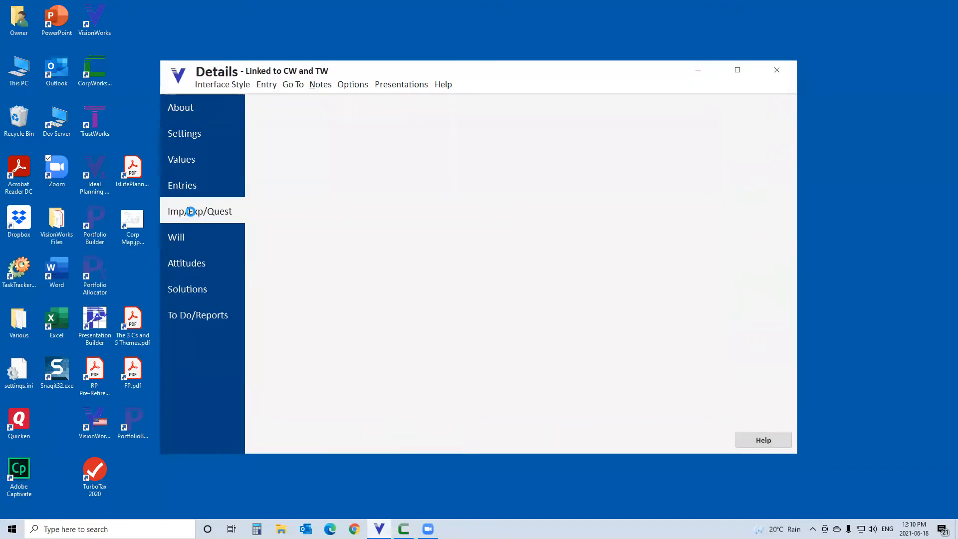
left_click(532, 143)
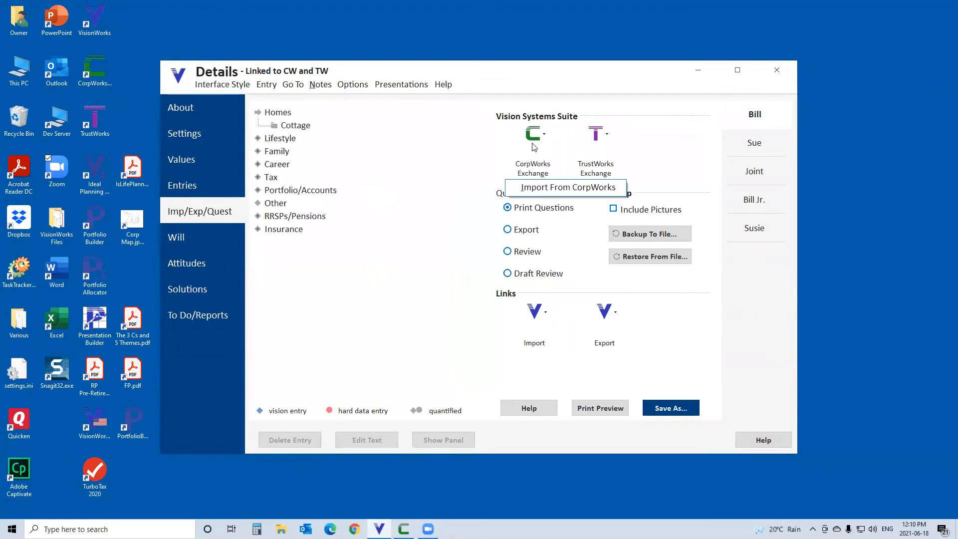
left_click(545, 188)
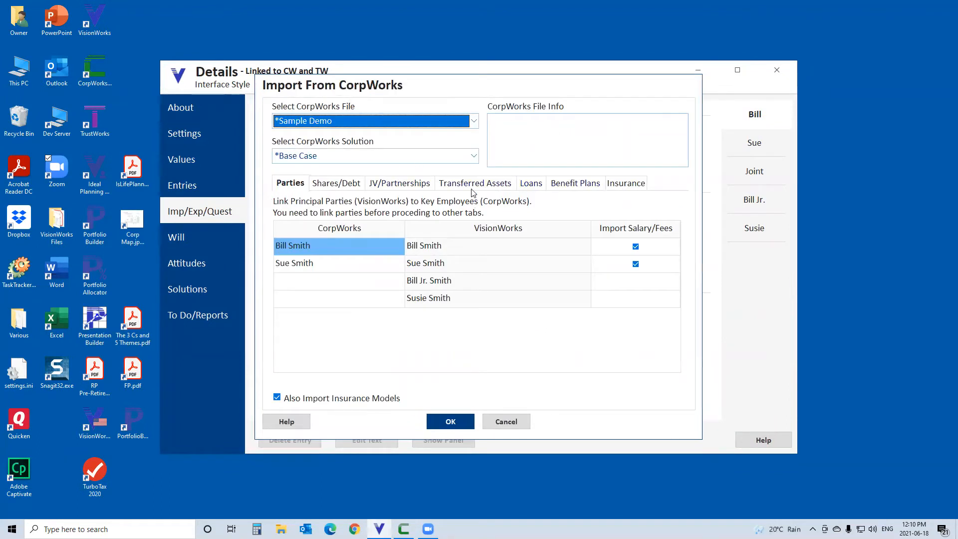
left_click(528, 188)
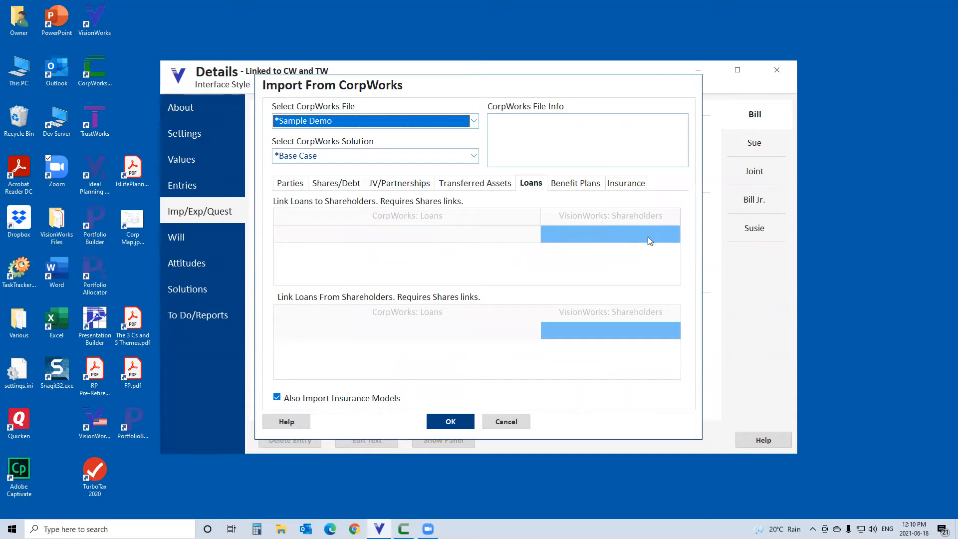
left_click(511, 425)
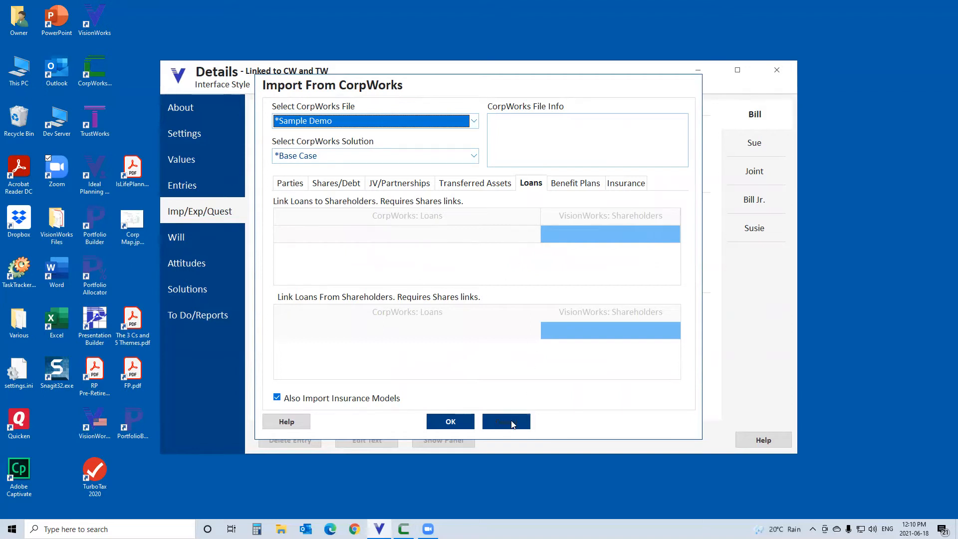
left_click(697, 70)
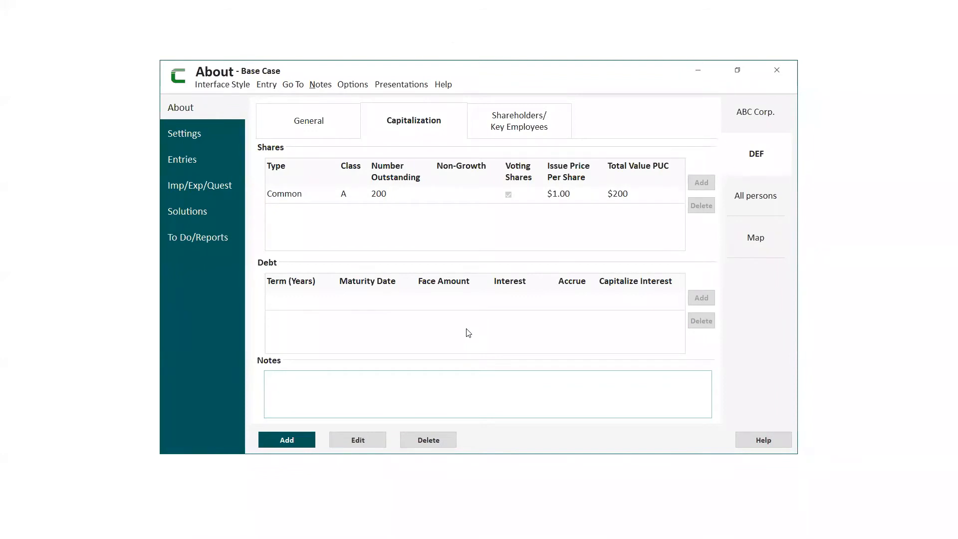
- View the Balance Sheet Details among DEF's tax entries
left_click(180, 159)
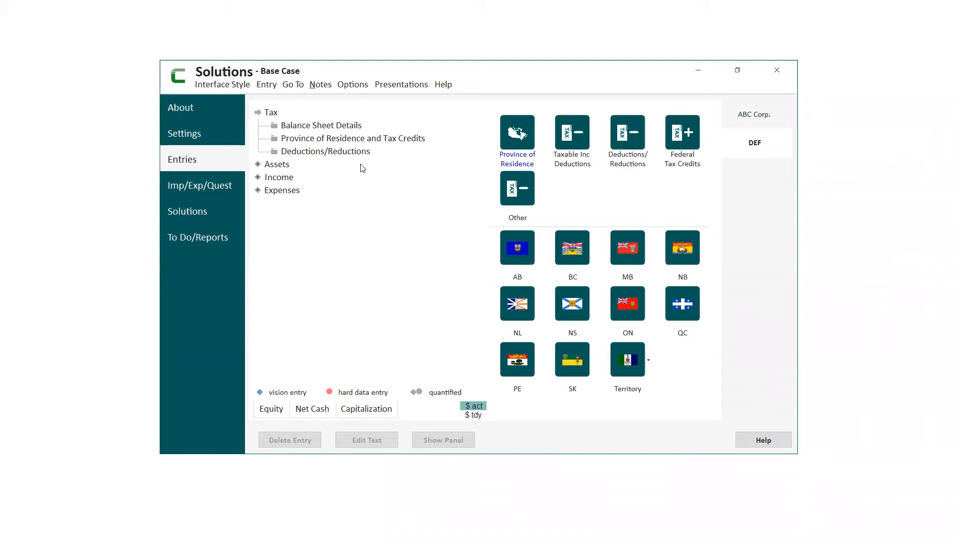
double_click(330, 125)
left_click(320, 139)
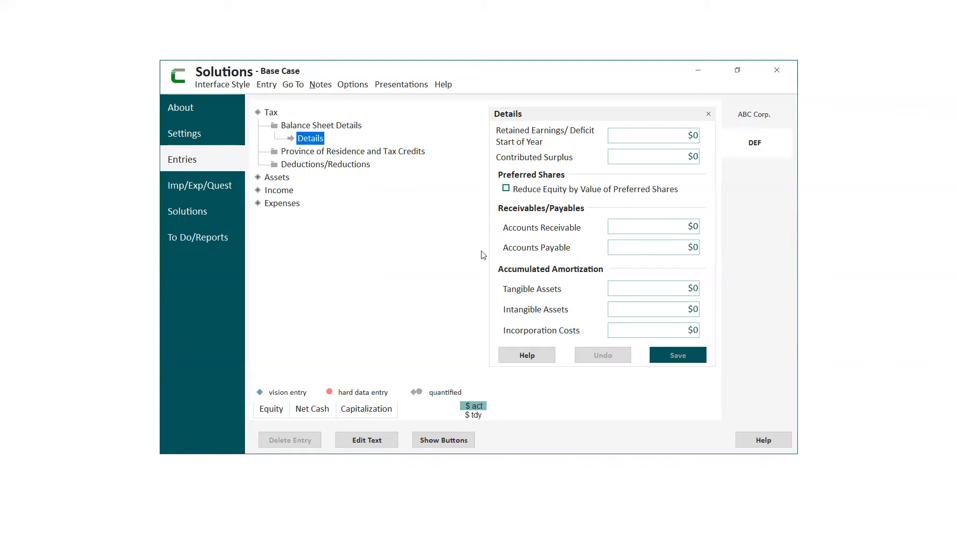
- Review DEF's dividend settings and its Ordinary Dividends table in the Base Case solution, leaving the table without edits
left_click(185, 216)
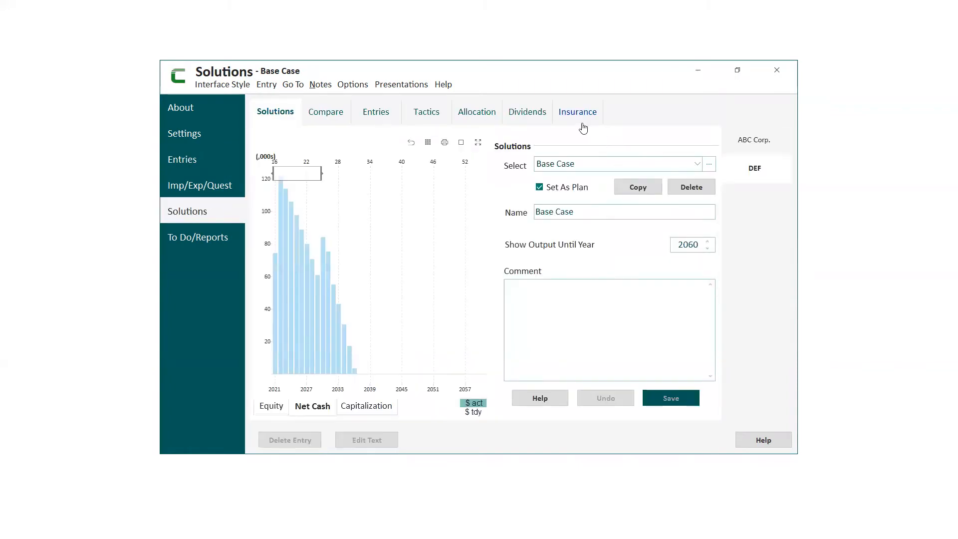
left_click(525, 113)
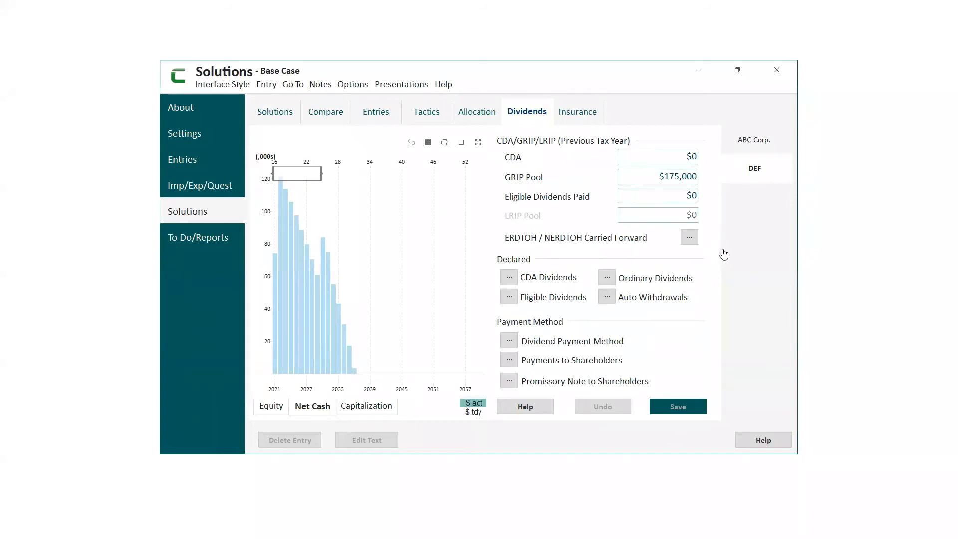
left_click(606, 281)
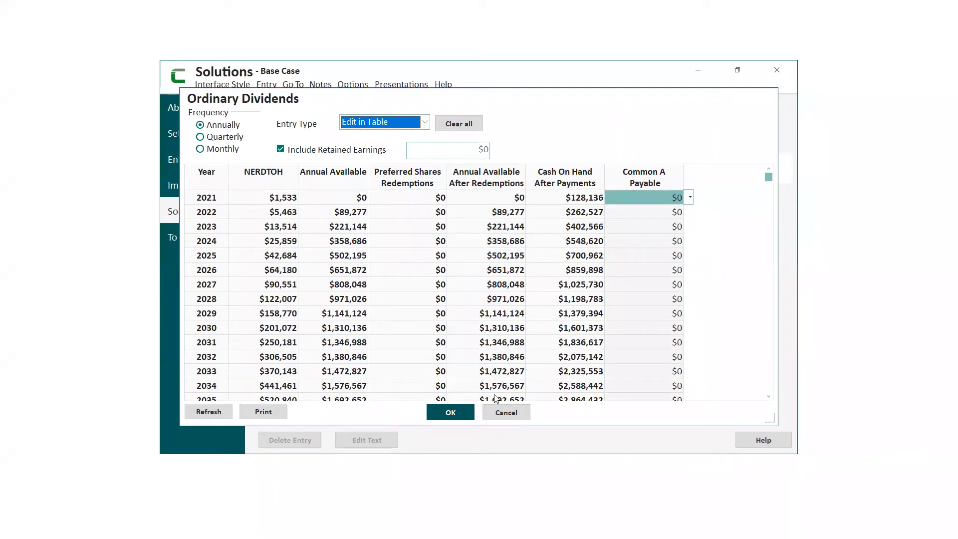
left_click(506, 413)
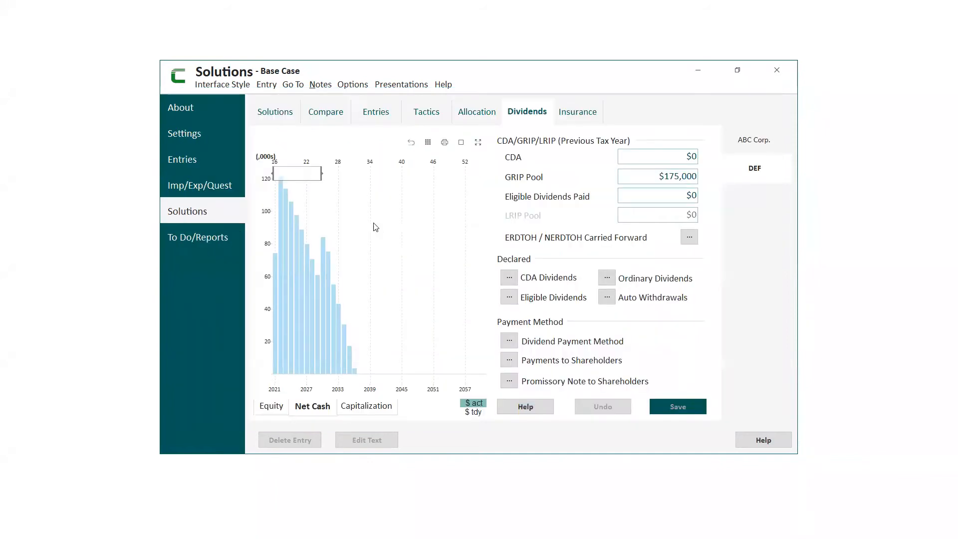
- Review DEF's tax entries for province of residence, Small Business Deduction, and refundable dividend tax on hand carried forward
left_click(190, 164)
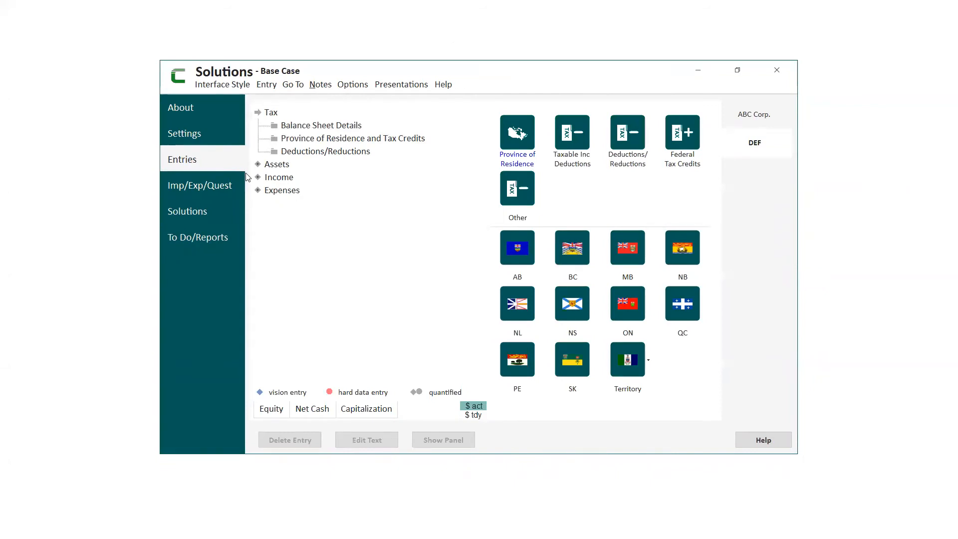
left_click(322, 140)
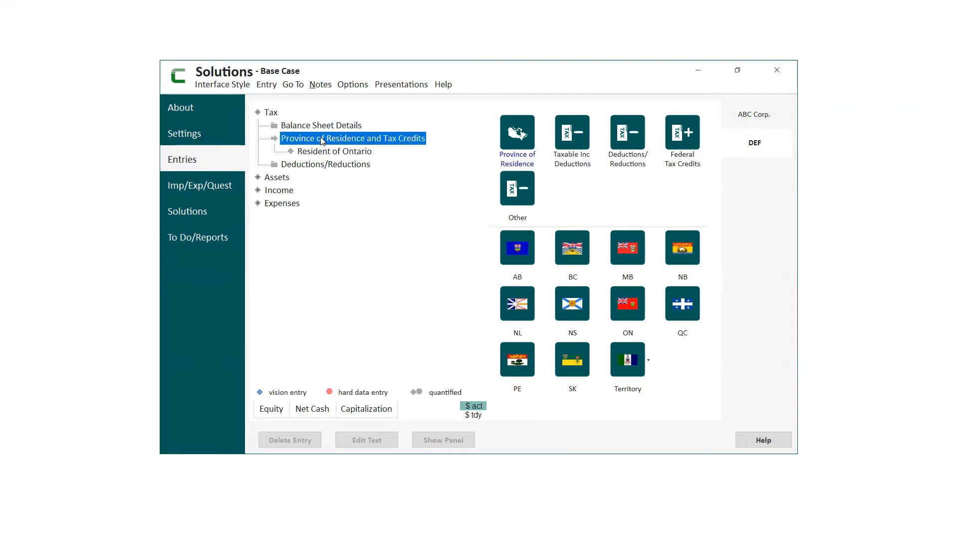
left_click(322, 165)
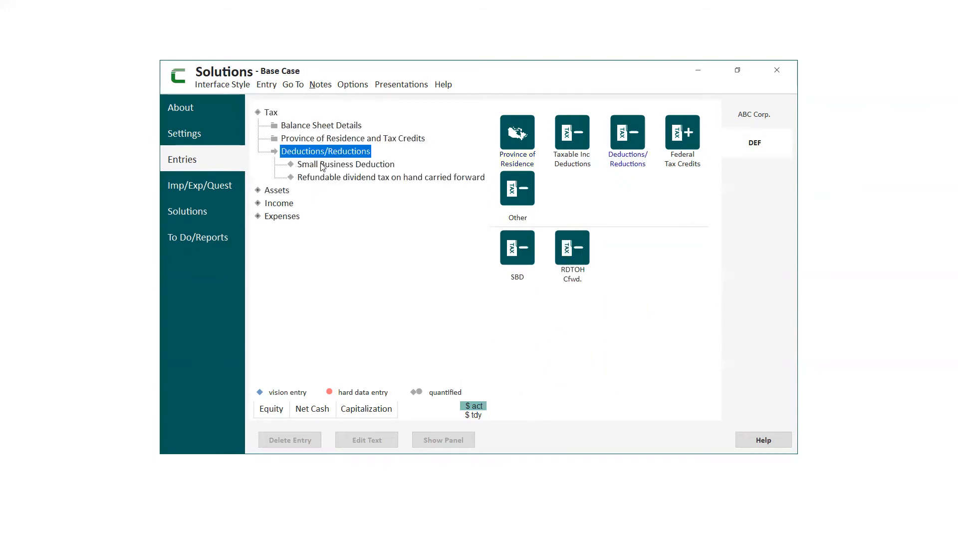
left_click(356, 166)
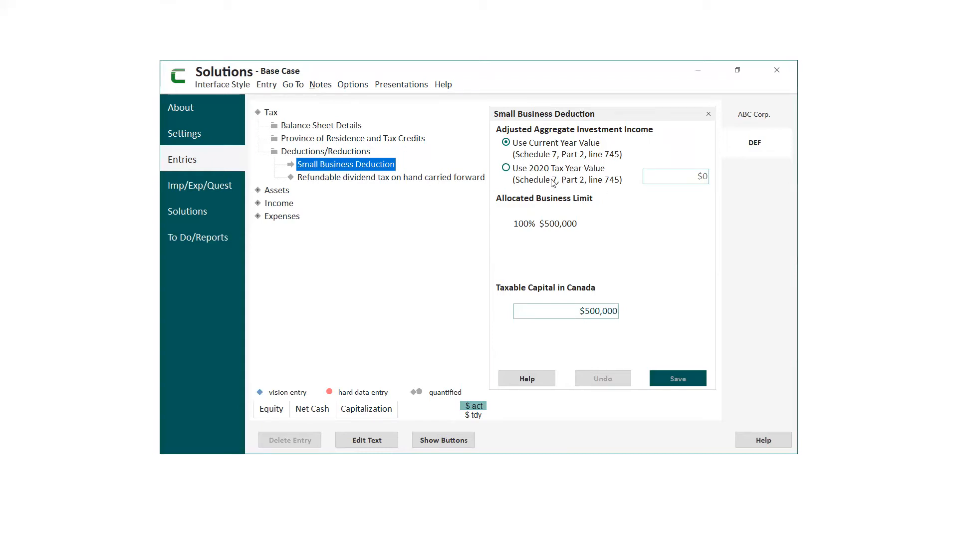
left_click(403, 181)
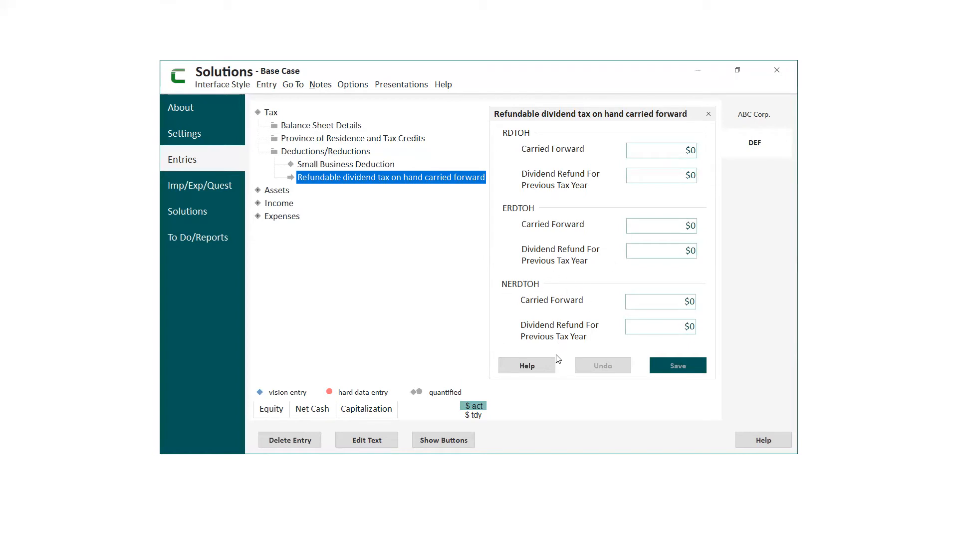
- Read the help topic on the RDTOH carryforward and its detailed completion instructions, and close the help windows
left_click(551, 367)
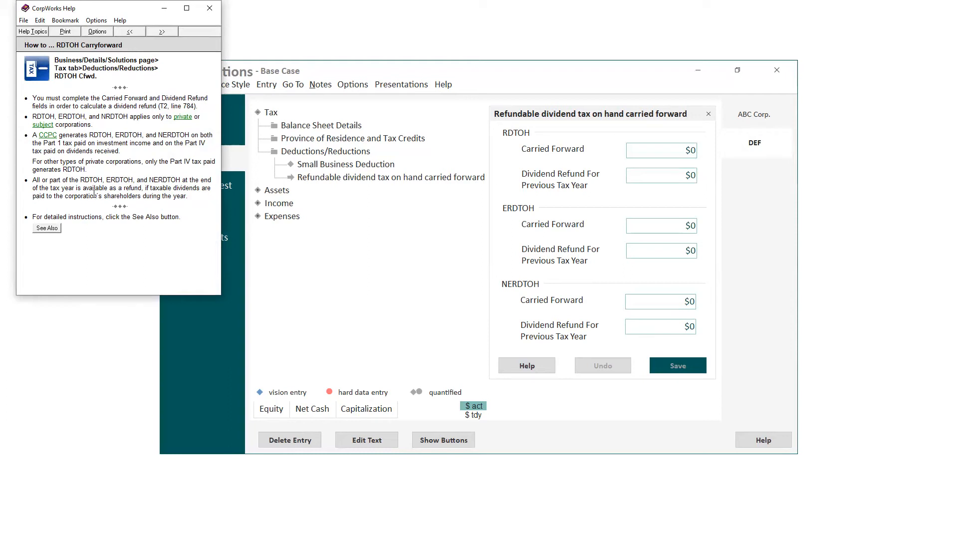
left_click(47, 228)
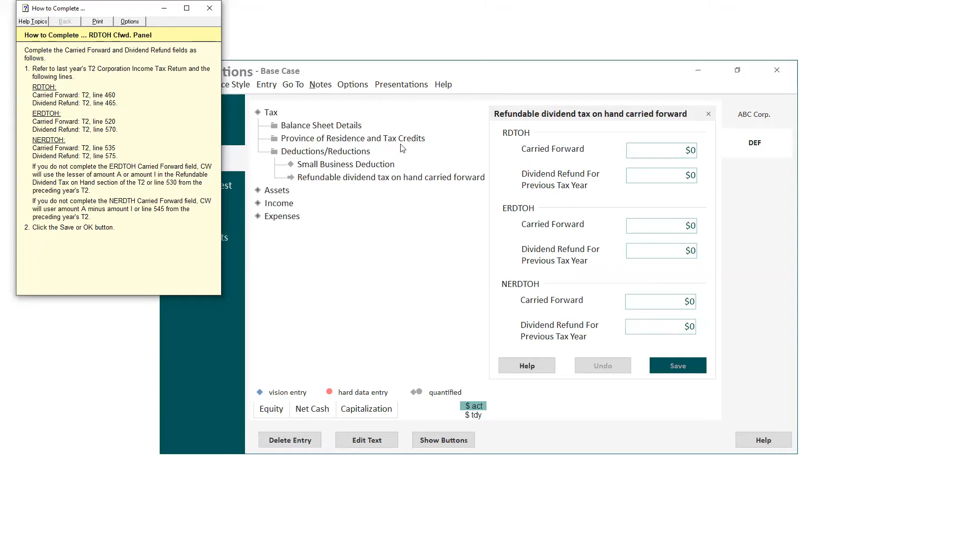
left_click(210, 8)
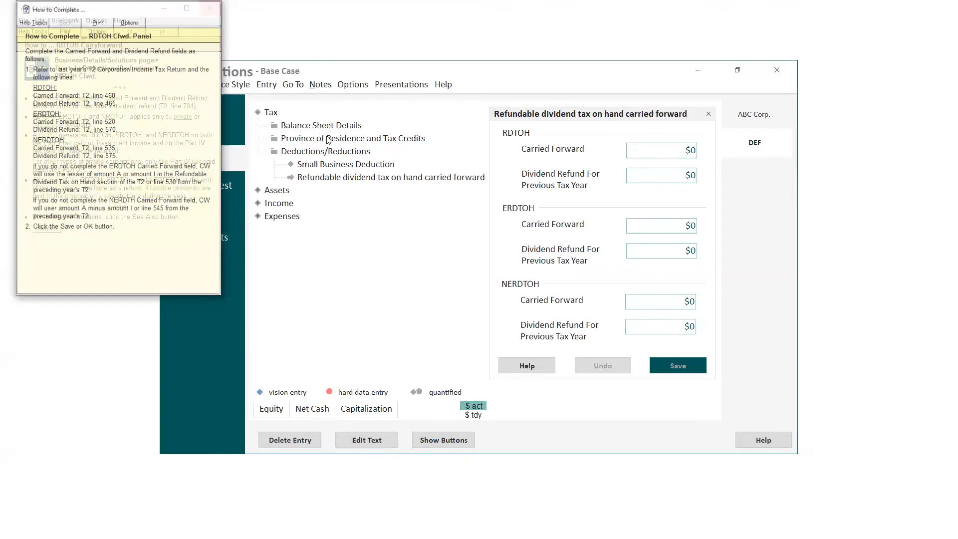
left_click(210, 8)
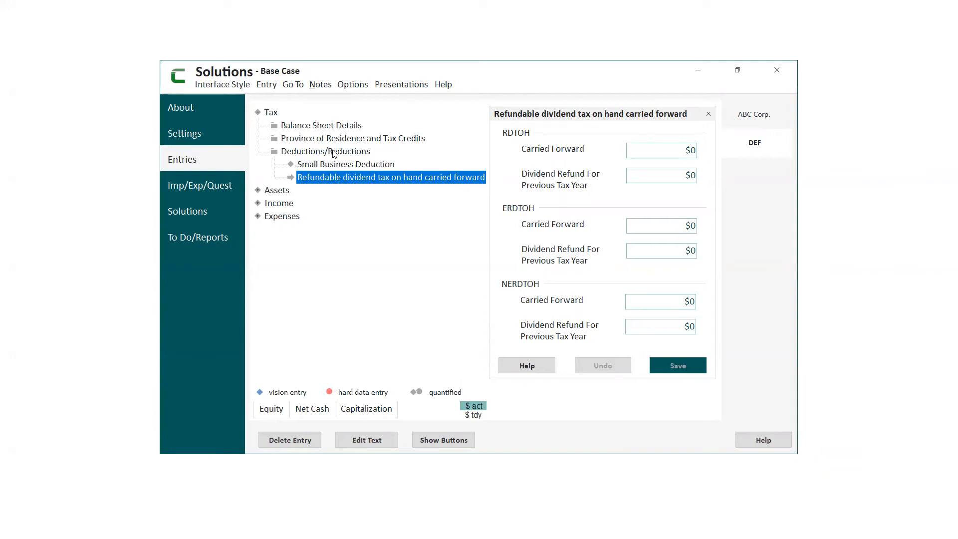
- View the Gross sales projection for the WidgeCo business among DEF's income entries
left_click(282, 207)
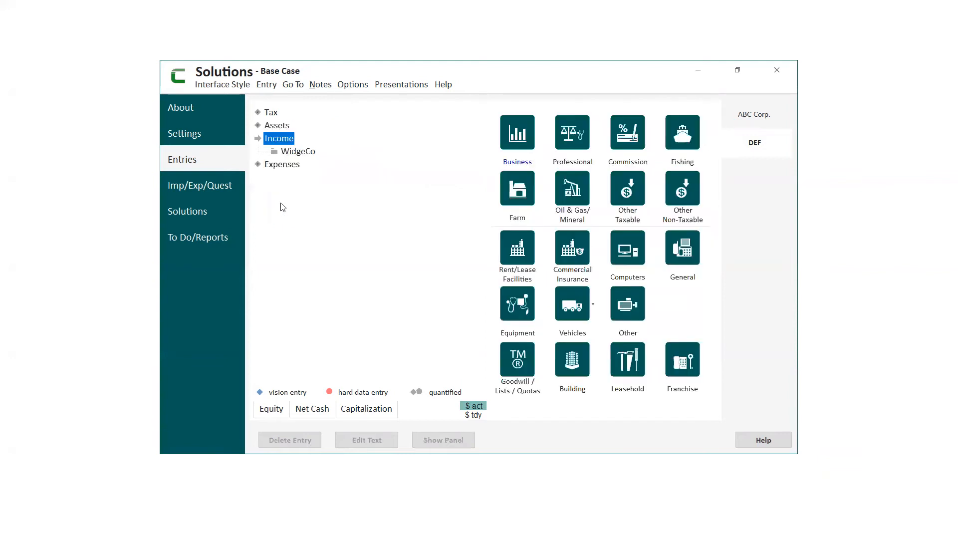
left_click(294, 152)
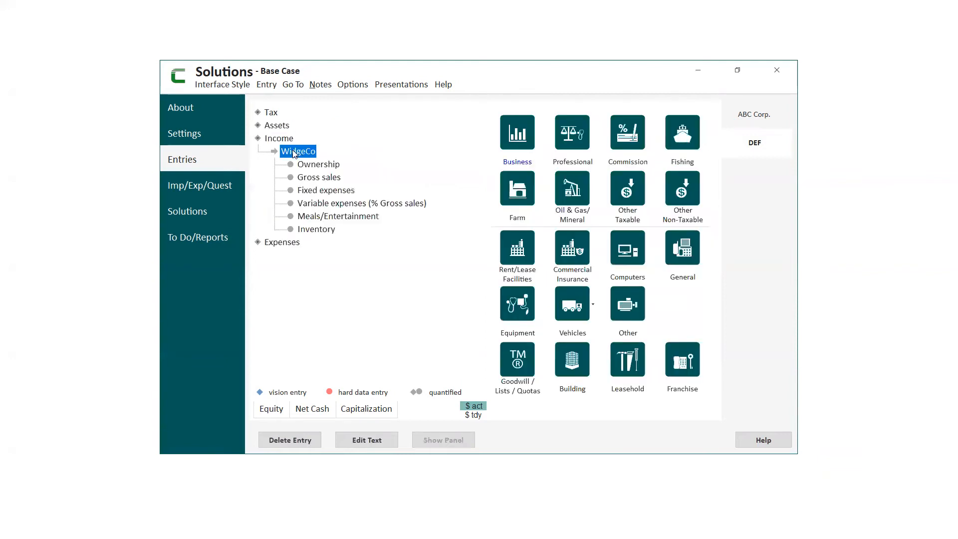
left_click(319, 179)
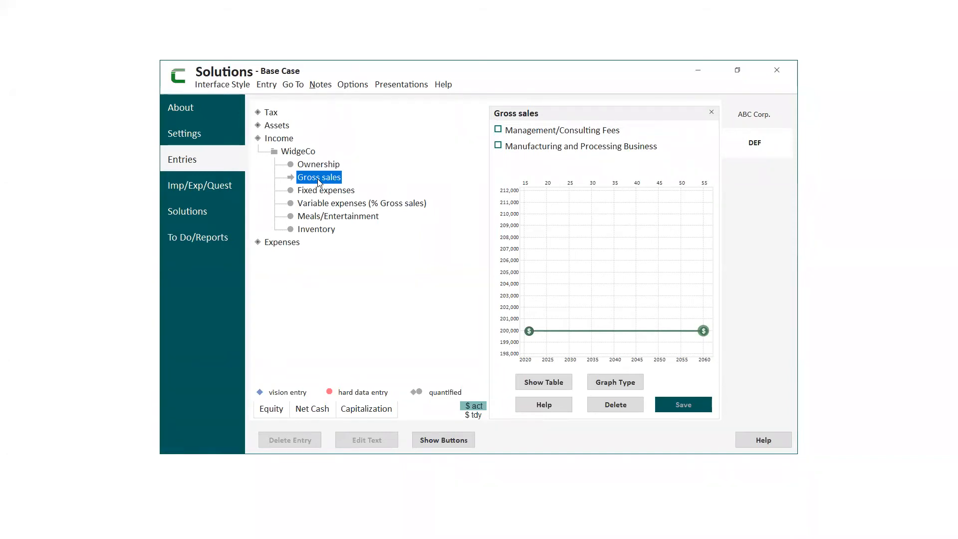
- Review WidgeCo's variable and fixed expenses, examine the fixed expenses breakdown including an Other row, and close it without changes
left_click(316, 207)
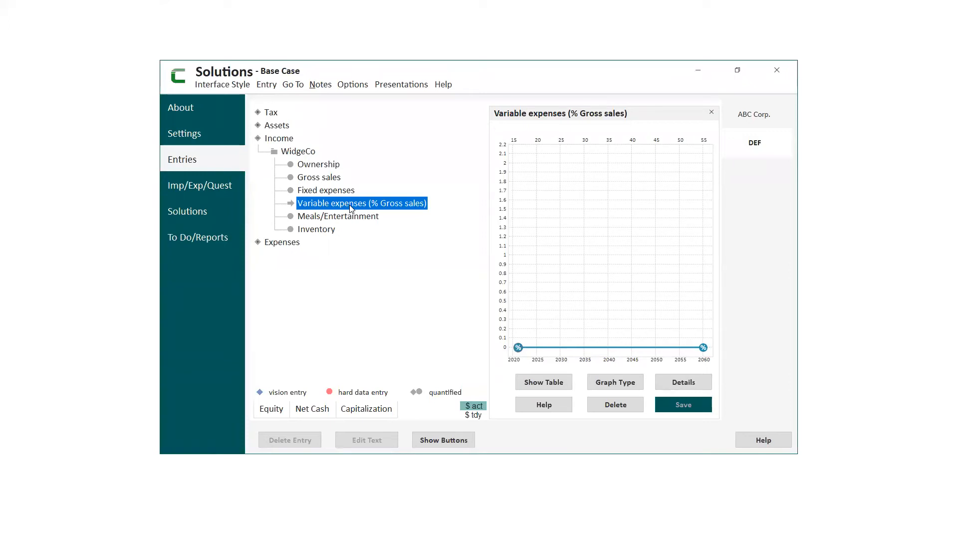
left_click(333, 189)
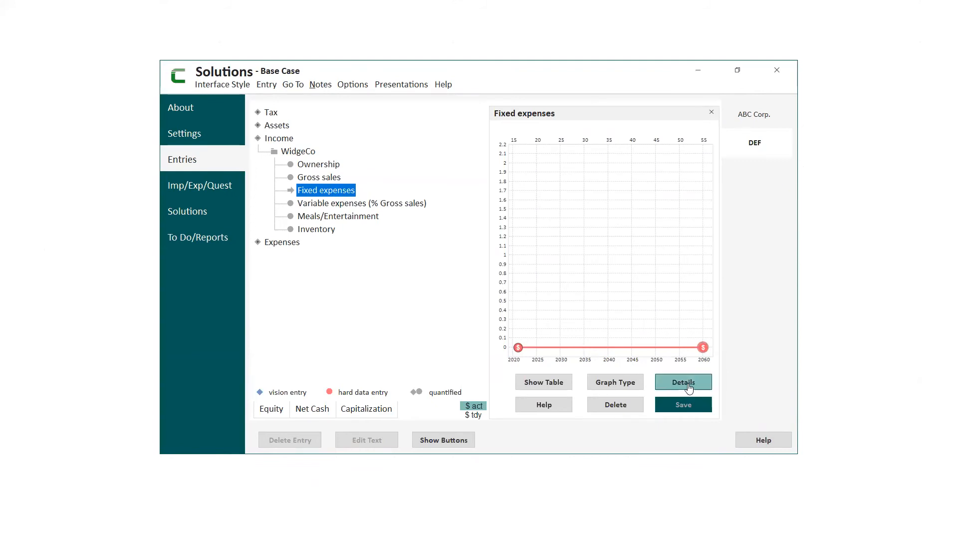
left_click(689, 388)
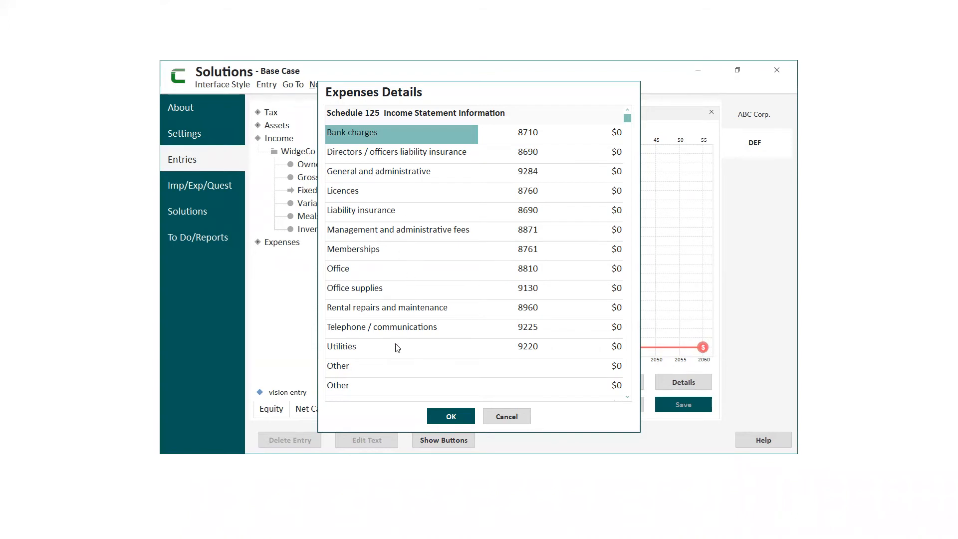
left_click(350, 369)
left_click(344, 368)
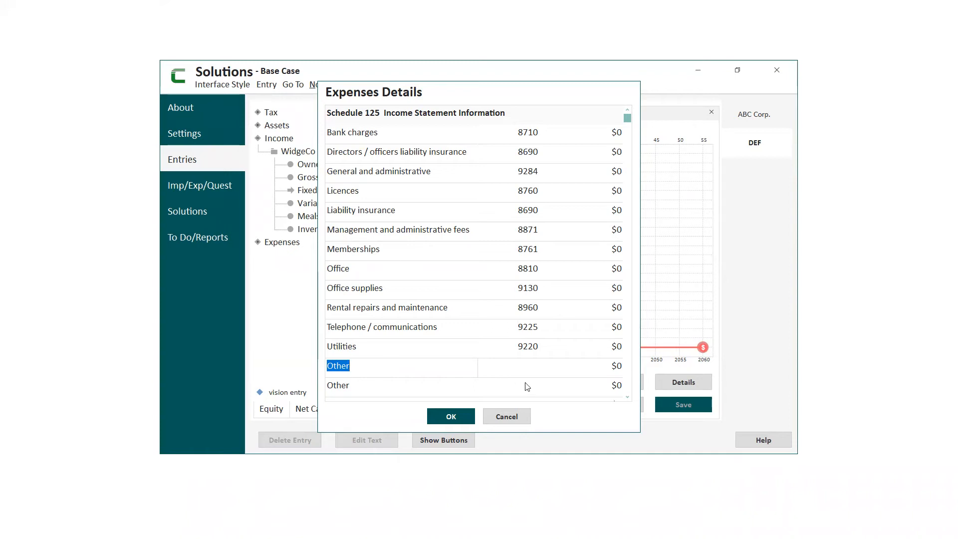
left_click(508, 417)
- Examine the detailed Schedule 125 breakdown of WidgeCo's variable expenses and close it without changes
left_click(327, 205)
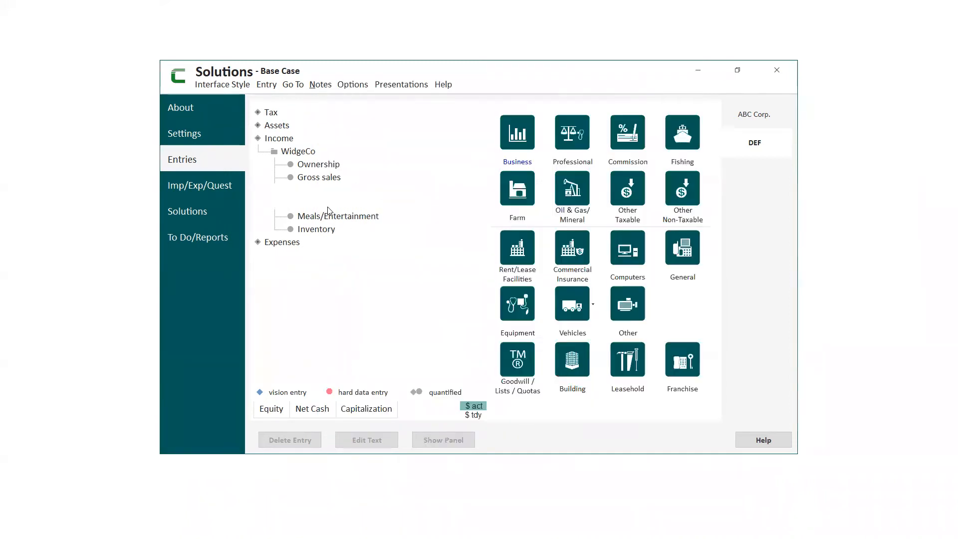
left_click(683, 382)
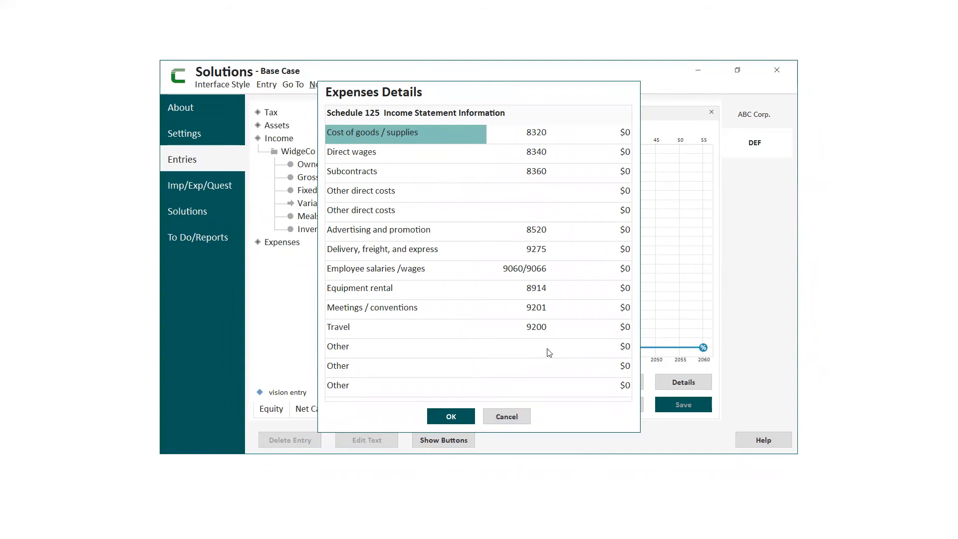
left_click(505, 417)
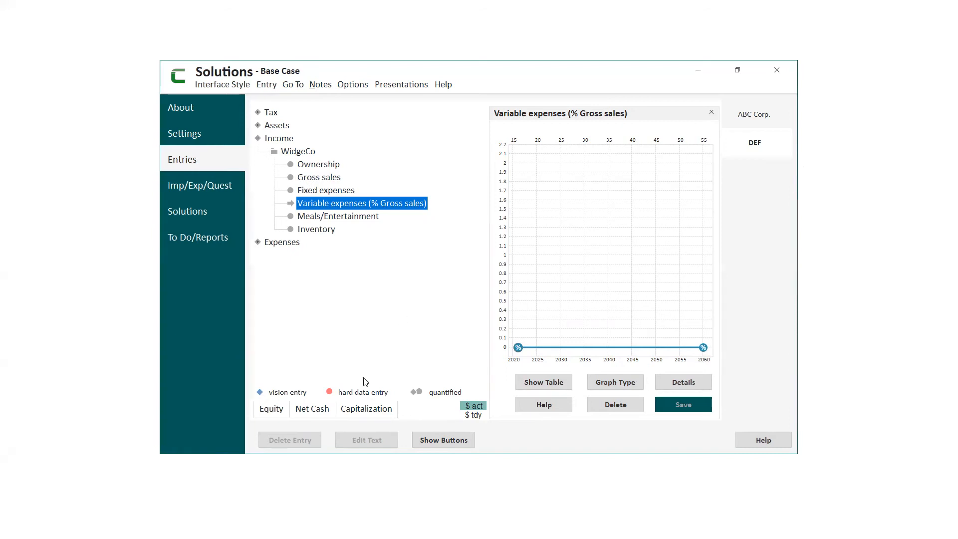
- View DEF's Equity and Net Cash graphs, followed by its Capitalization table
left_click(279, 413)
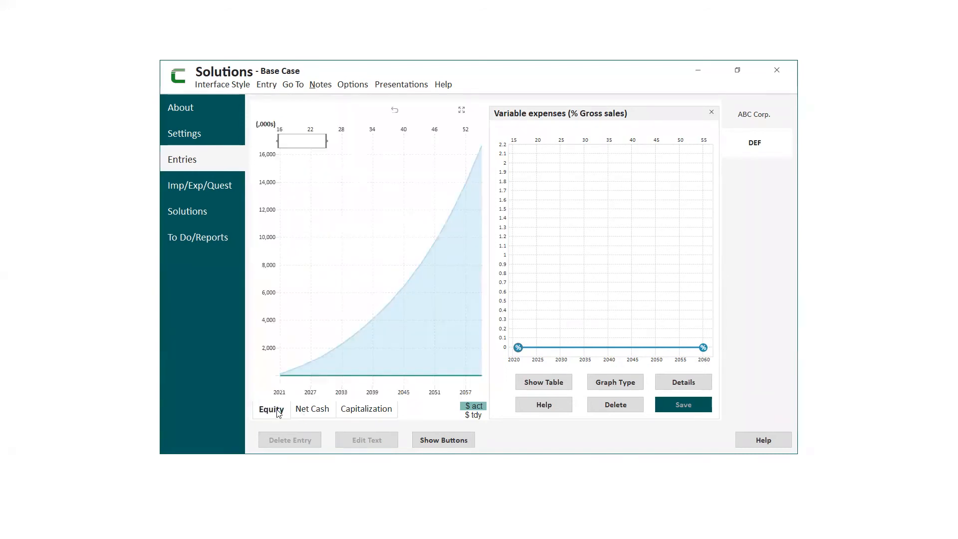
left_click(319, 416)
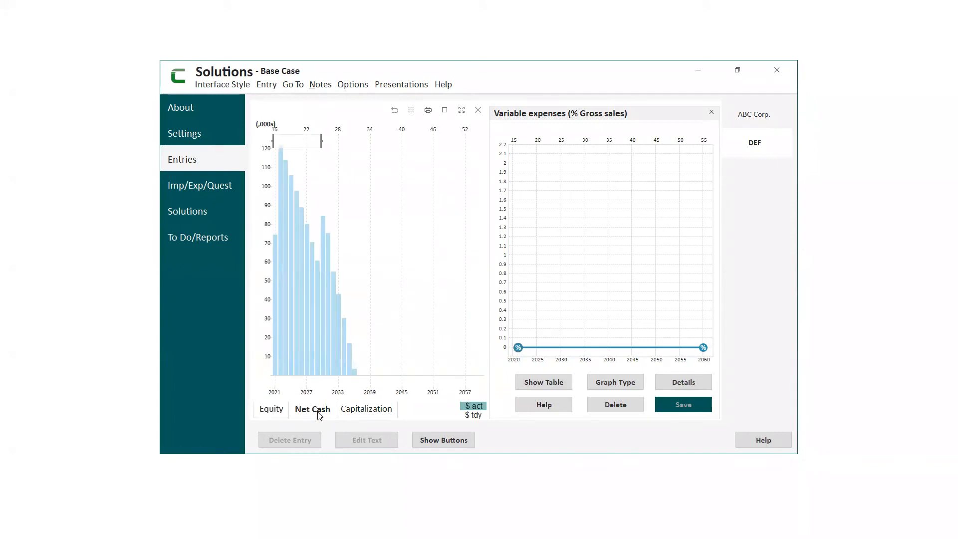
left_click(370, 413)
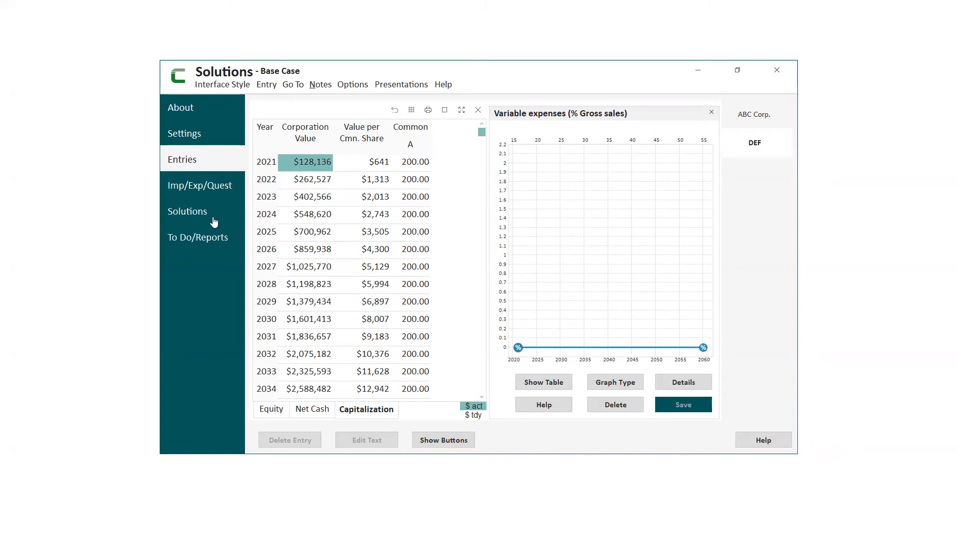
- Review the share capital changes under DEF's Base Case tactics and inspect the options for issuing or redeeming shares without adding any
left_click(200, 211)
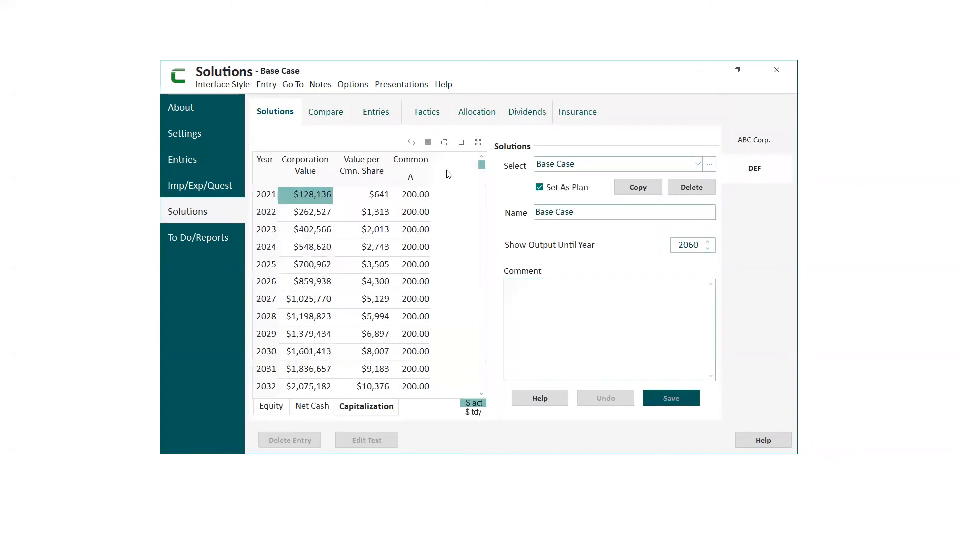
left_click(435, 113)
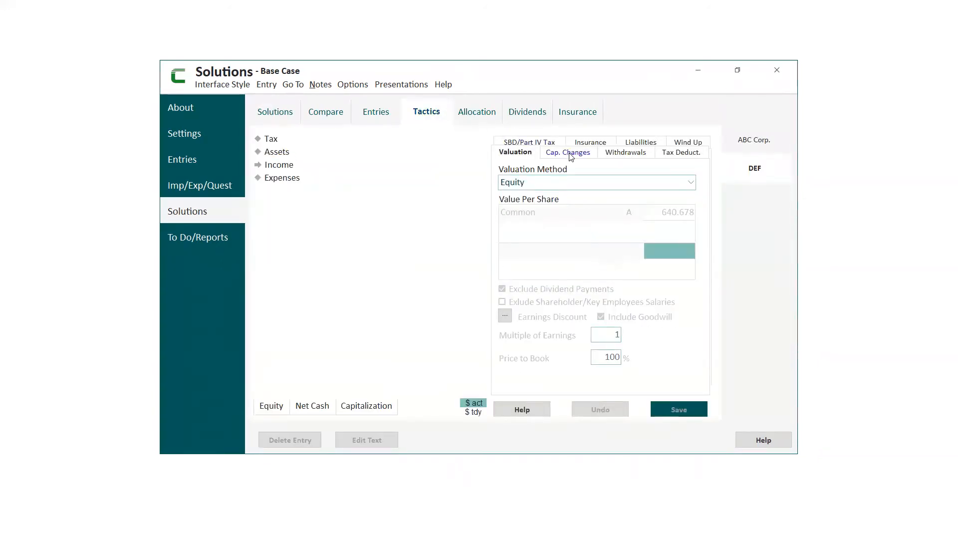
left_click(571, 154)
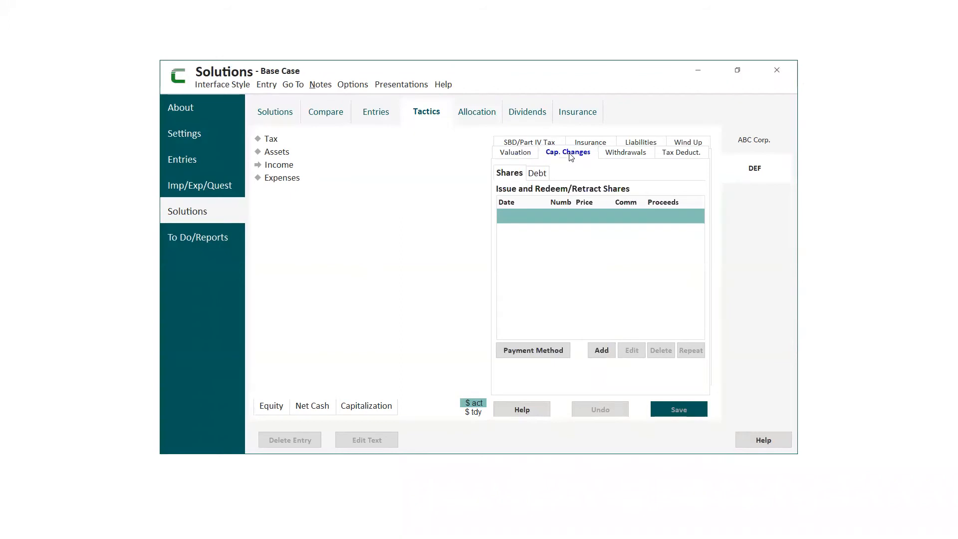
left_click(597, 352)
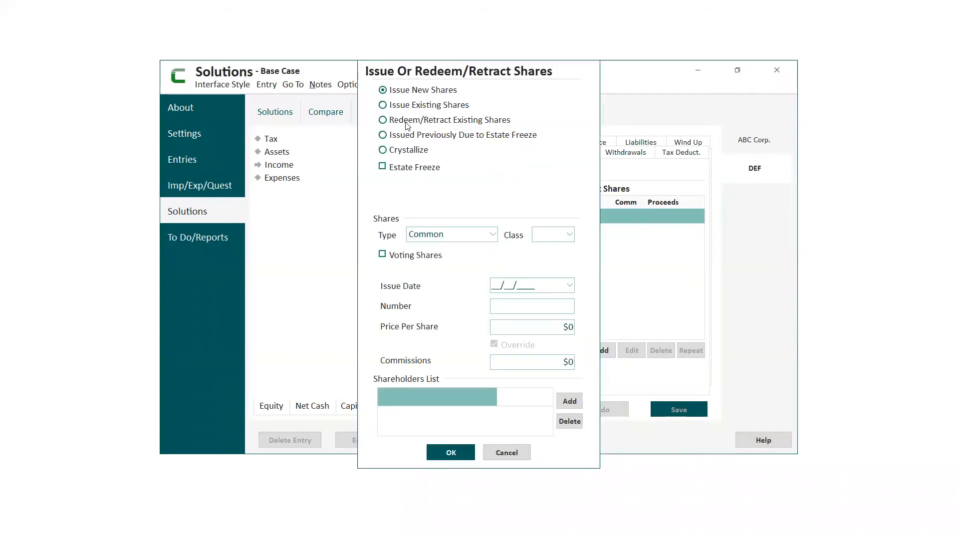
left_click(499, 454)
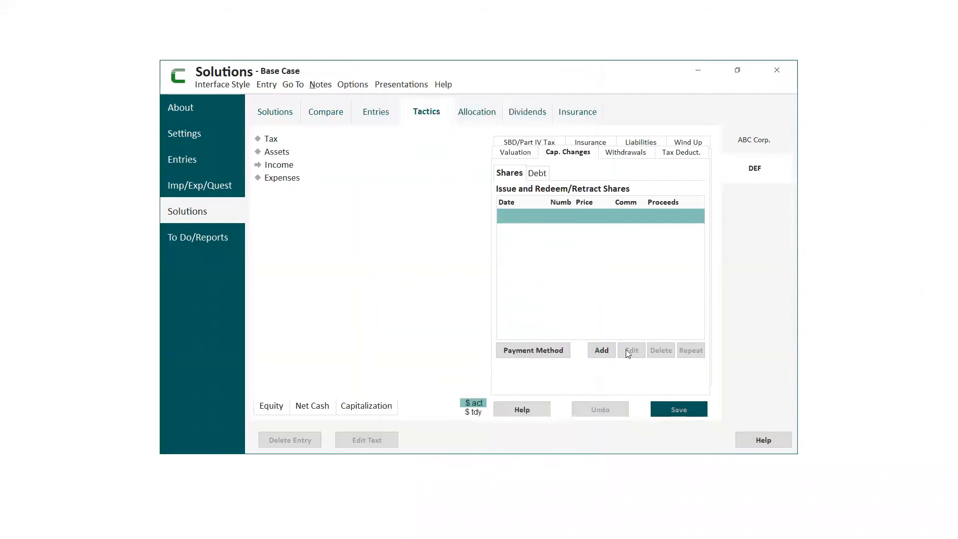
- View DEF's Capitalization table beside its valuation tactics and examine the available valuation methods
mouse_move(592, 287)
left_click(371, 407)
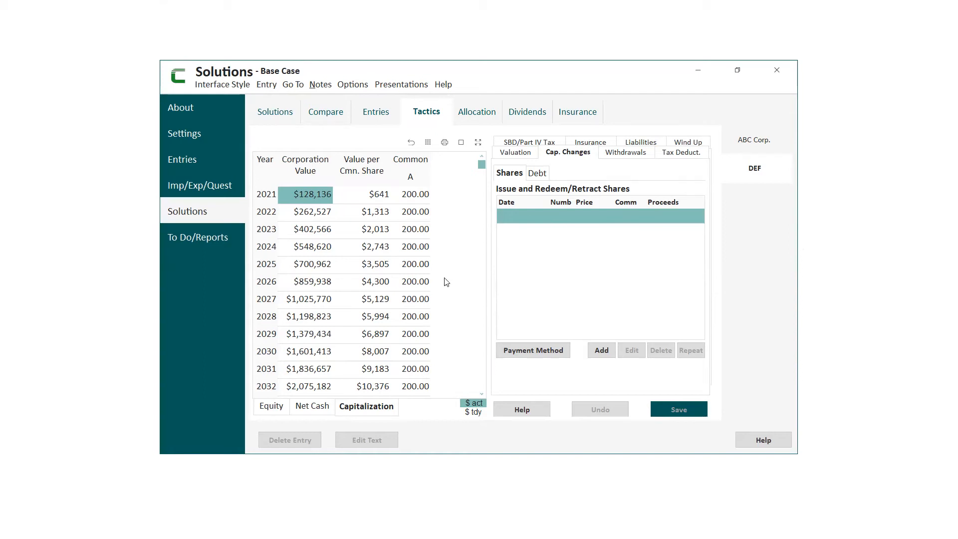
left_click(517, 154)
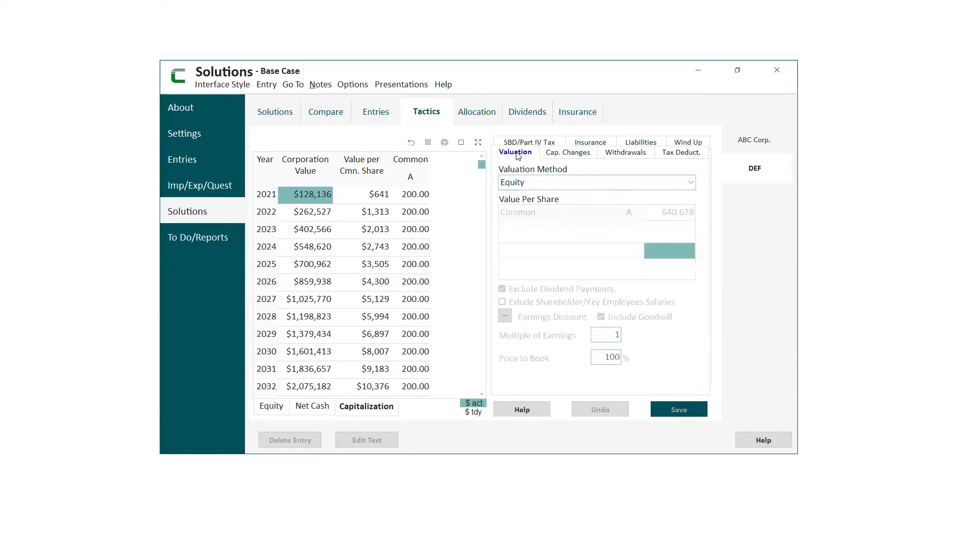
left_click(690, 183)
scroll(689, 221, "up", 1)
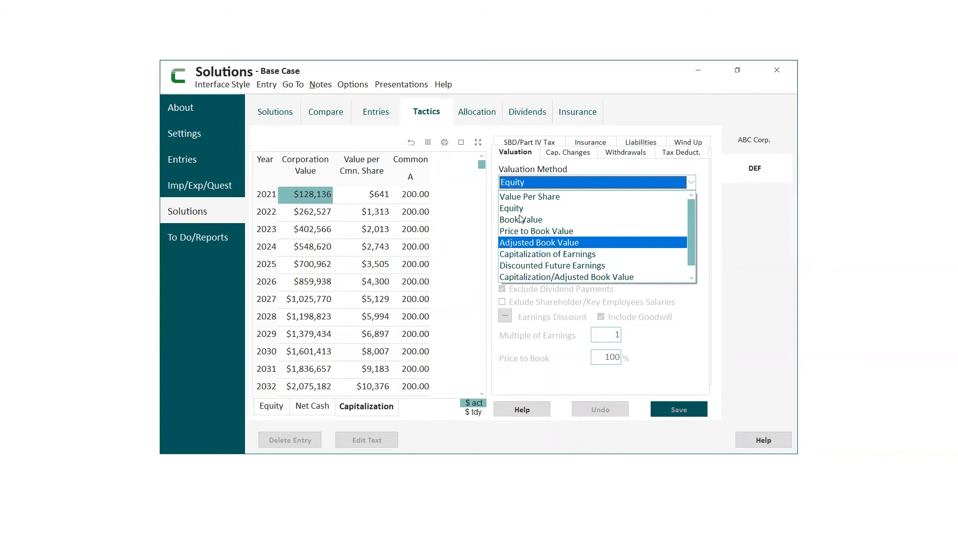
- Review DEF's declared CDA Dividends and Eligible Dividends tables, closing each without edits
left_click(526, 113)
left_click(526, 113)
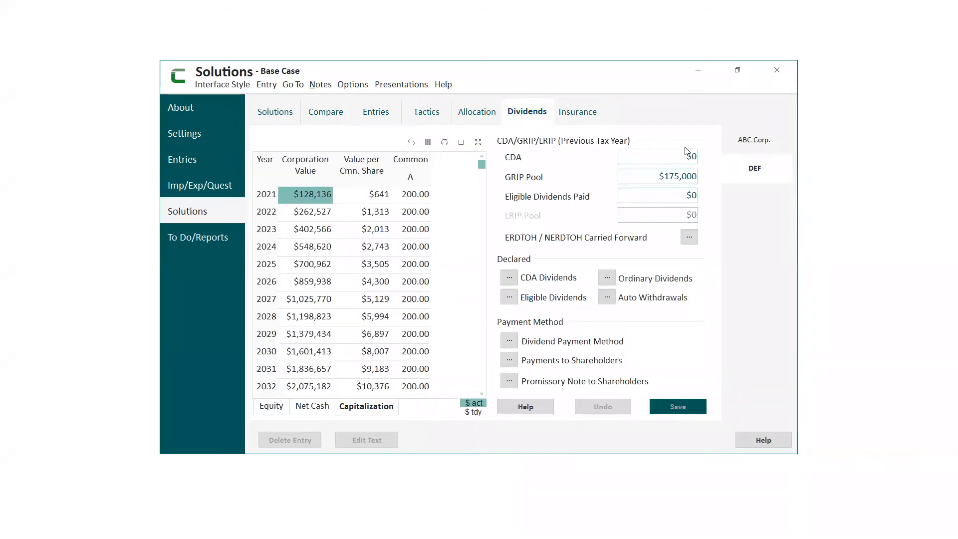
left_click(509, 278)
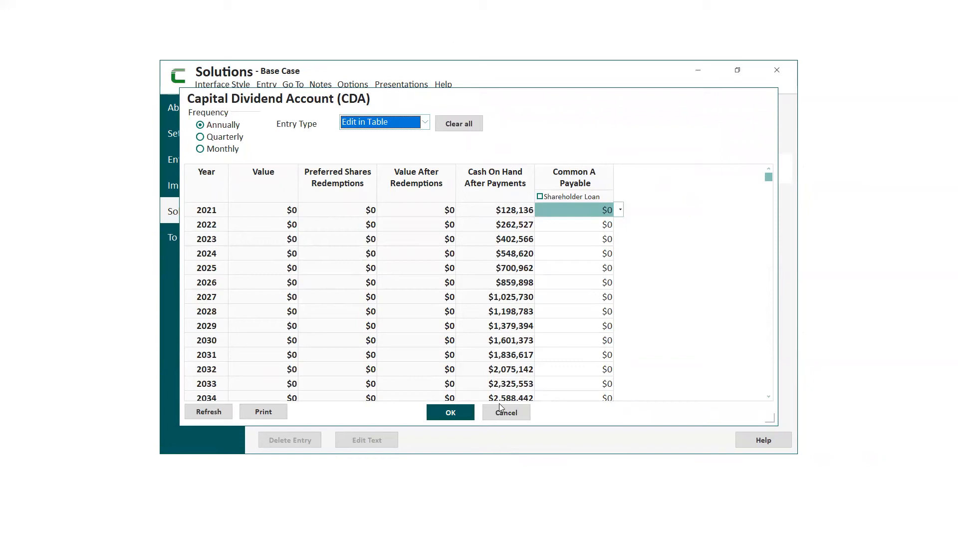
left_click(506, 413)
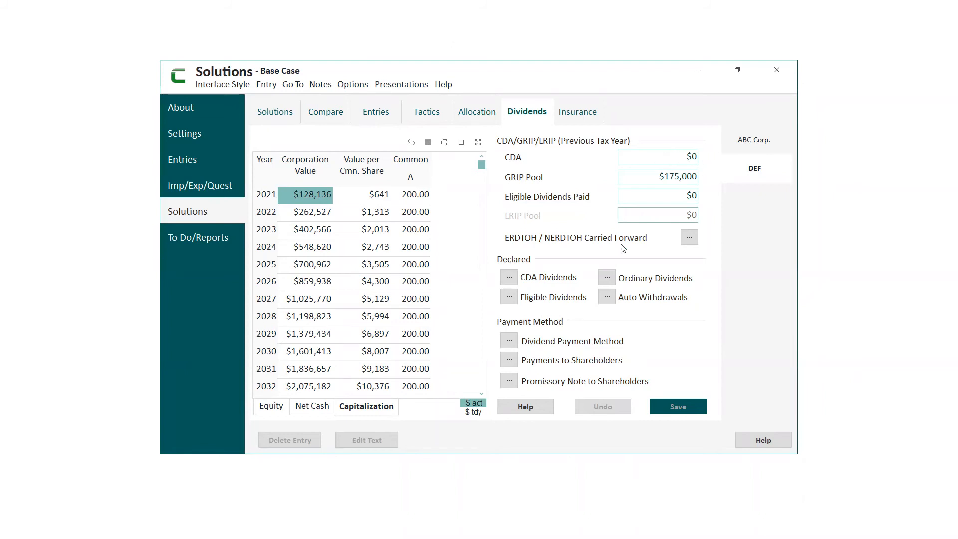
left_click(509, 297)
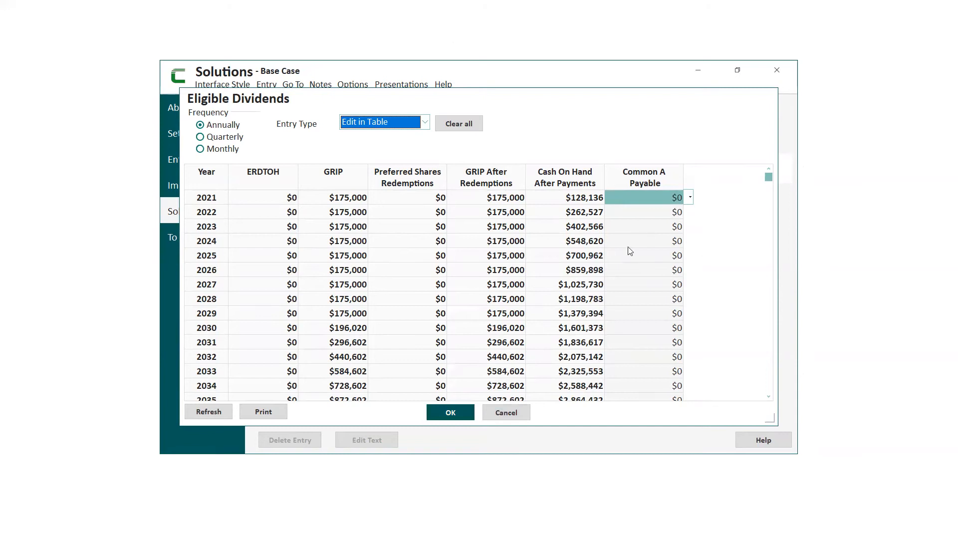
left_click(517, 415)
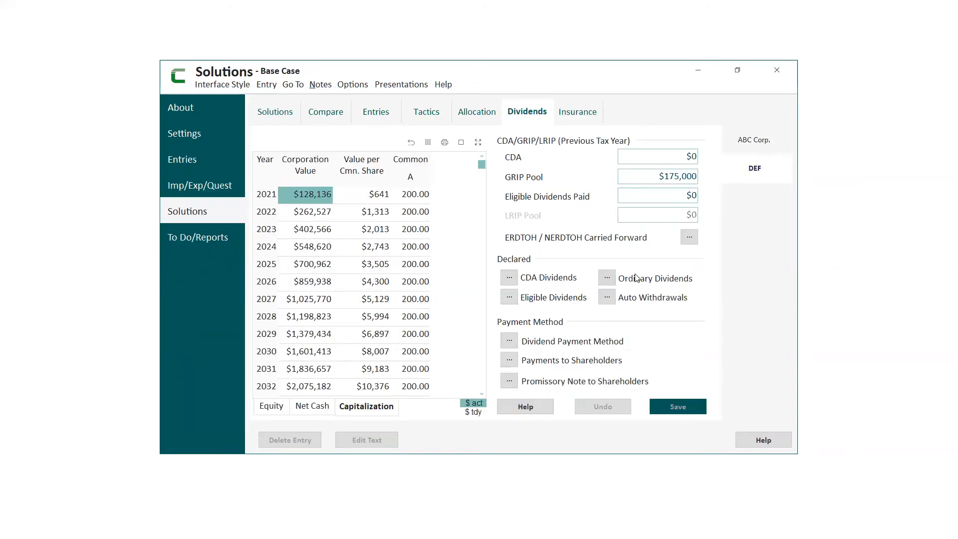
- Inspect DEF's declared Ordinary Dividends table and close it without edits
left_click(608, 278)
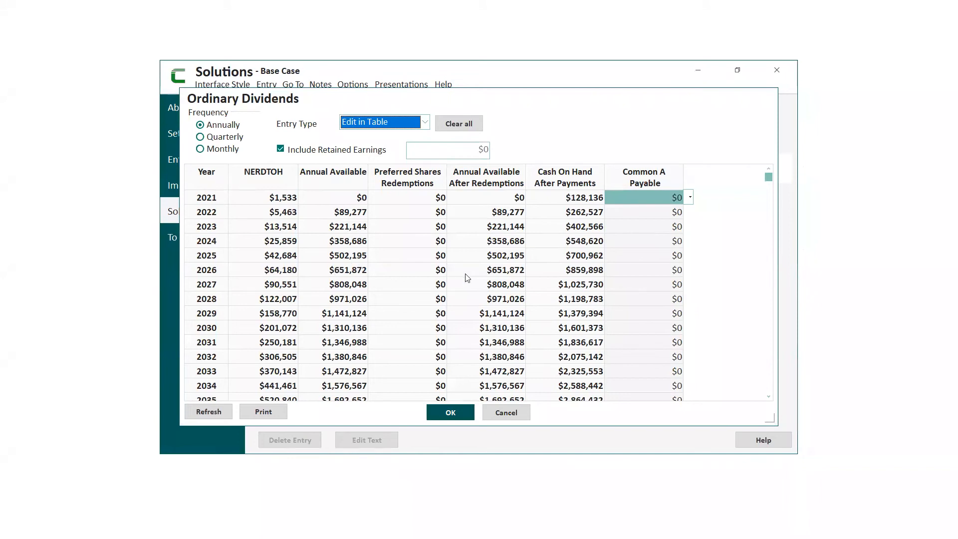
left_click(515, 416)
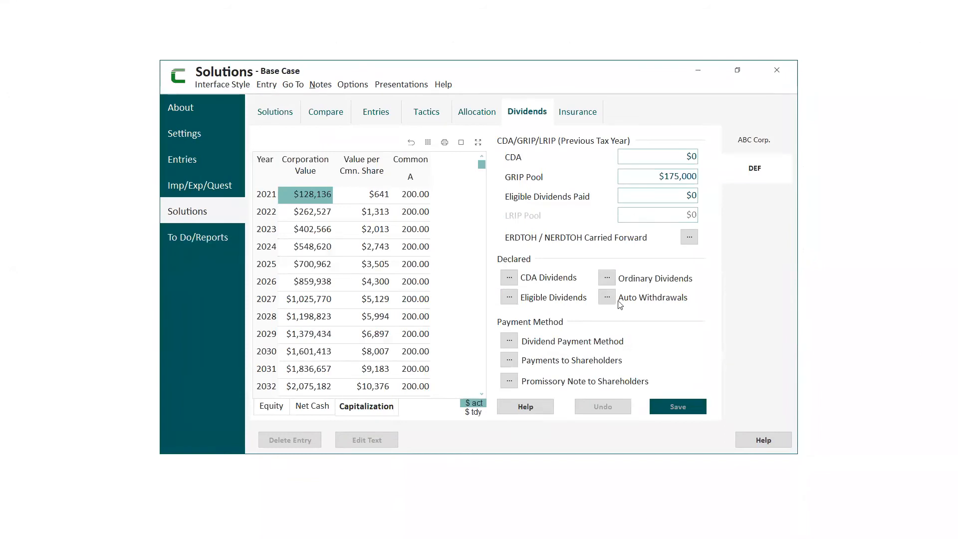
left_click(607, 278)
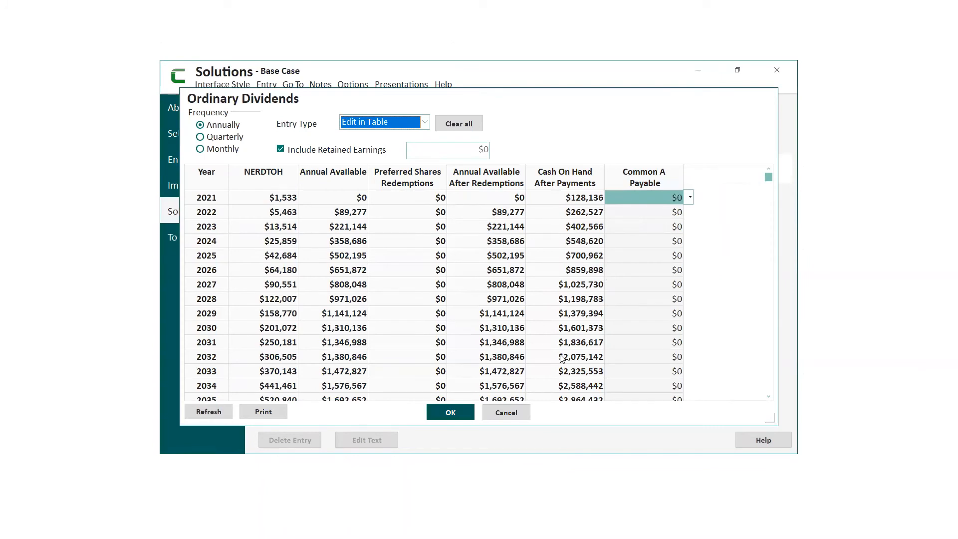
left_click(506, 413)
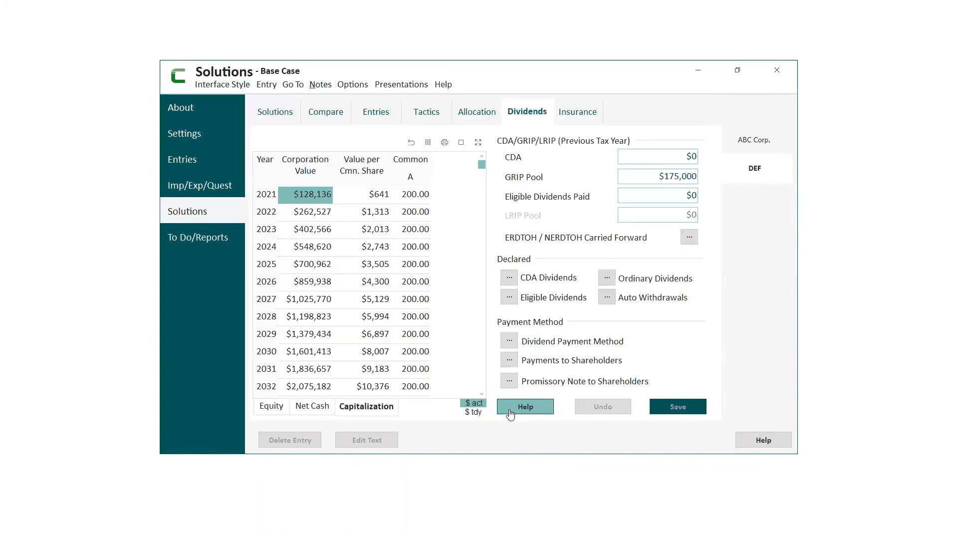
- Set DEF's automatic withdrawals to $50,000 required for Common A in 2021, indexed to the end of the table, and accept the settings
left_click(607, 298)
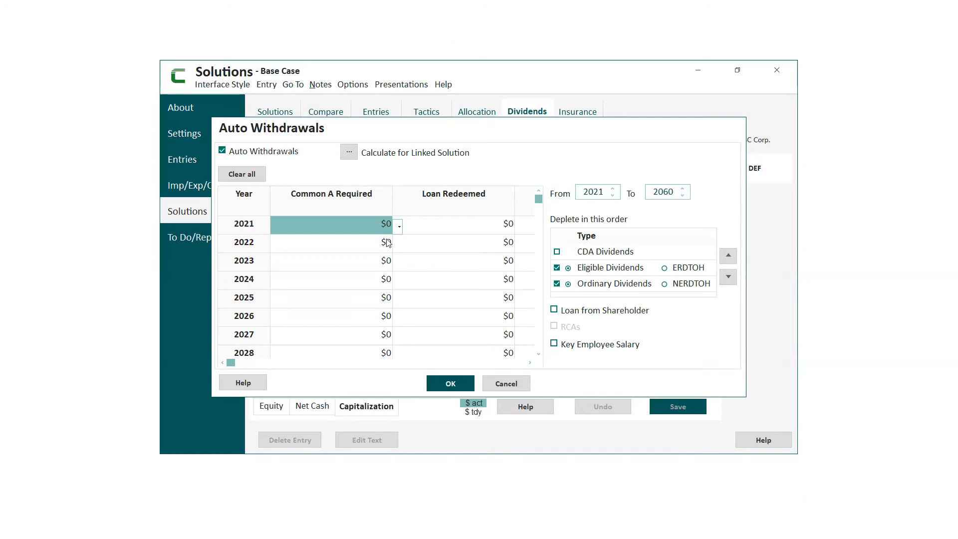
left_click(363, 231)
type("100")
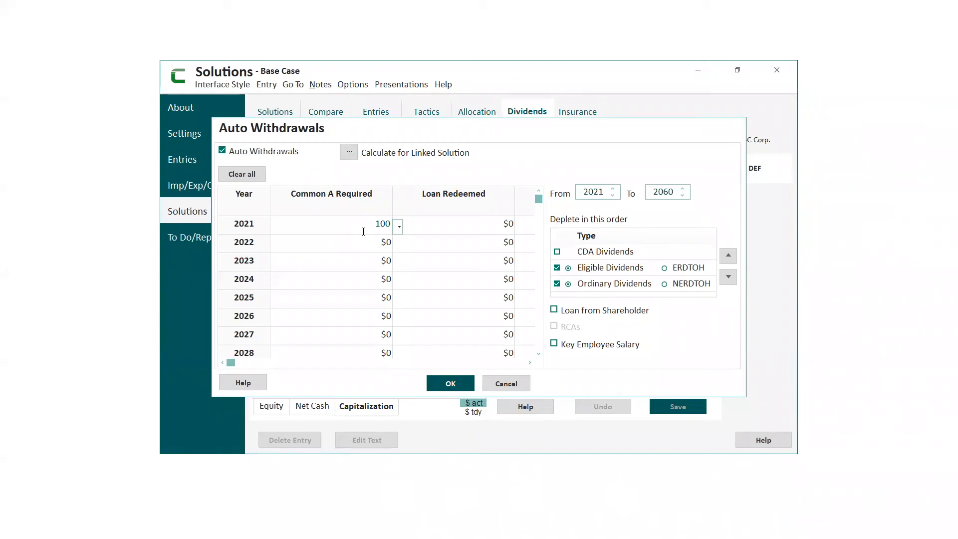
type("00")
key("BackSpace")
key("BackSpace")
key("BackSpace")
key("BackSpace")
type("50000")
left_click(399, 226)
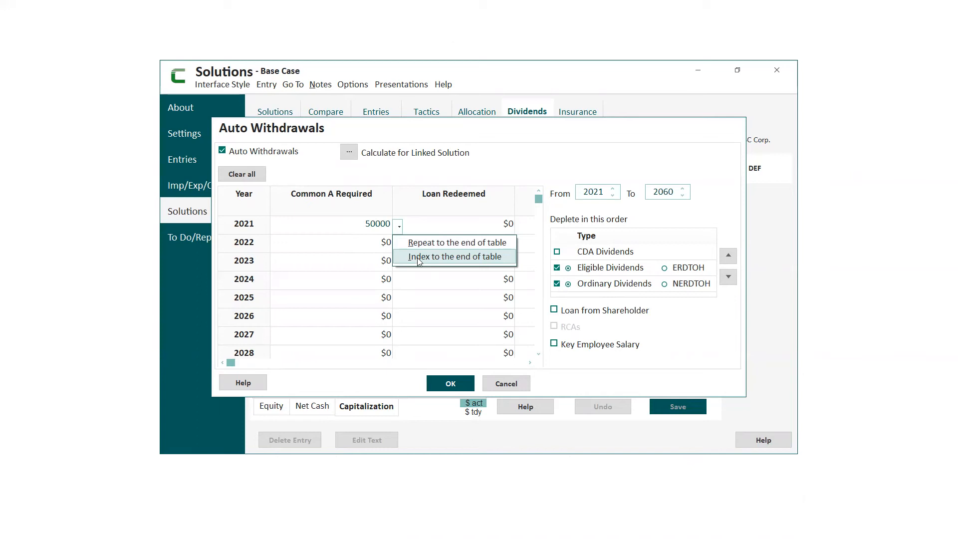
left_click(418, 259)
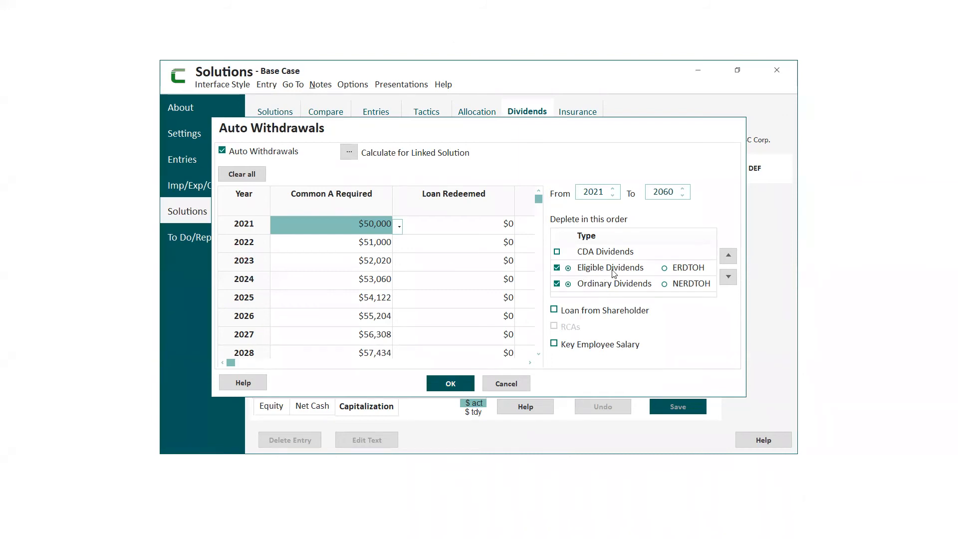
left_click(451, 384)
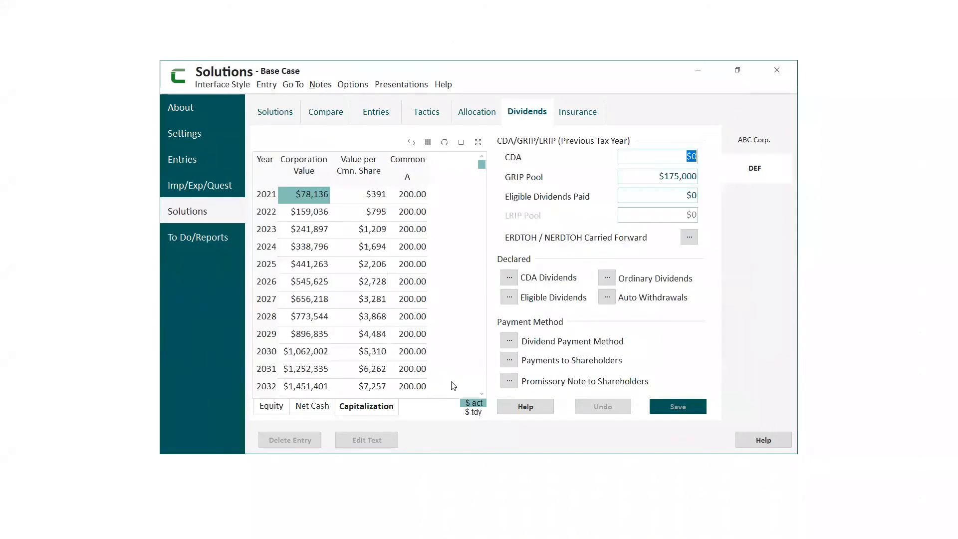
- Check the Common A payable amounts in DEF's Eligible Dividends and Ordinary Dividends tables against the automatic withdrawals
left_click(512, 302)
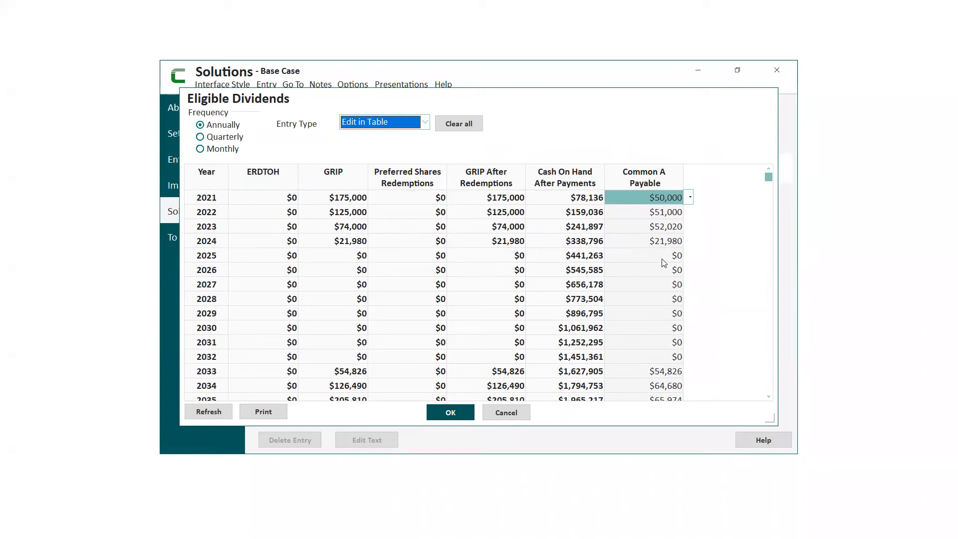
left_click(460, 412)
left_click(492, 313)
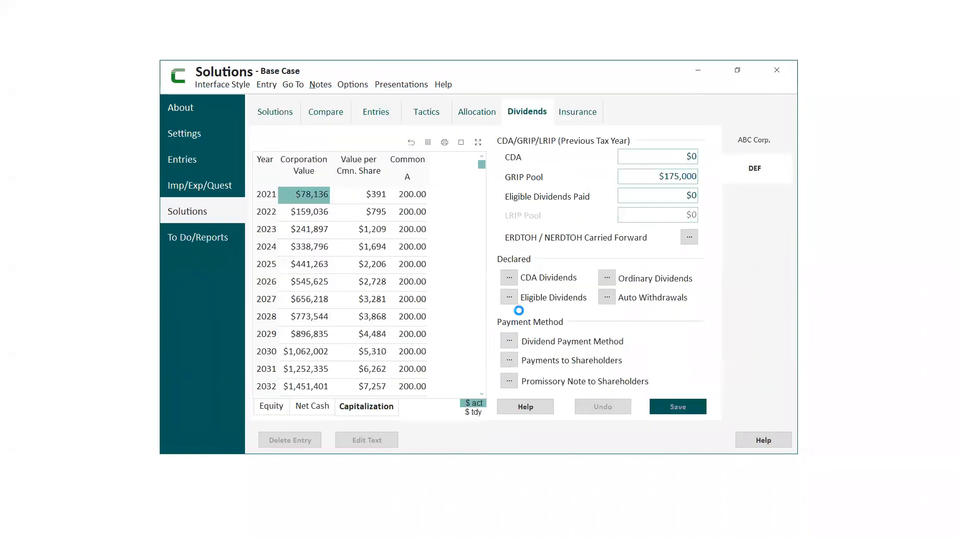
left_click(609, 278)
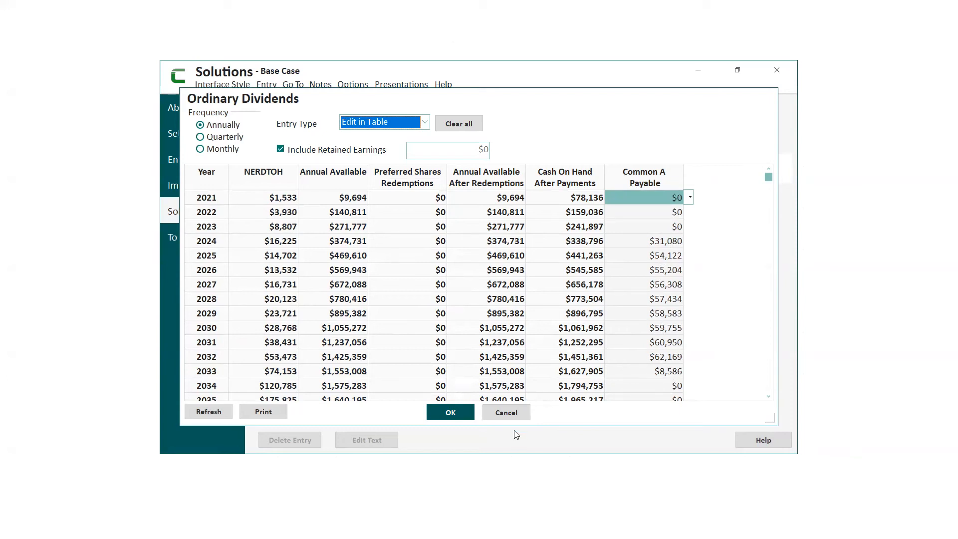
- Try setting DEF's required Common A automatic withdrawals to $0 from 2021, repeated to the end of the table
left_click(506, 412)
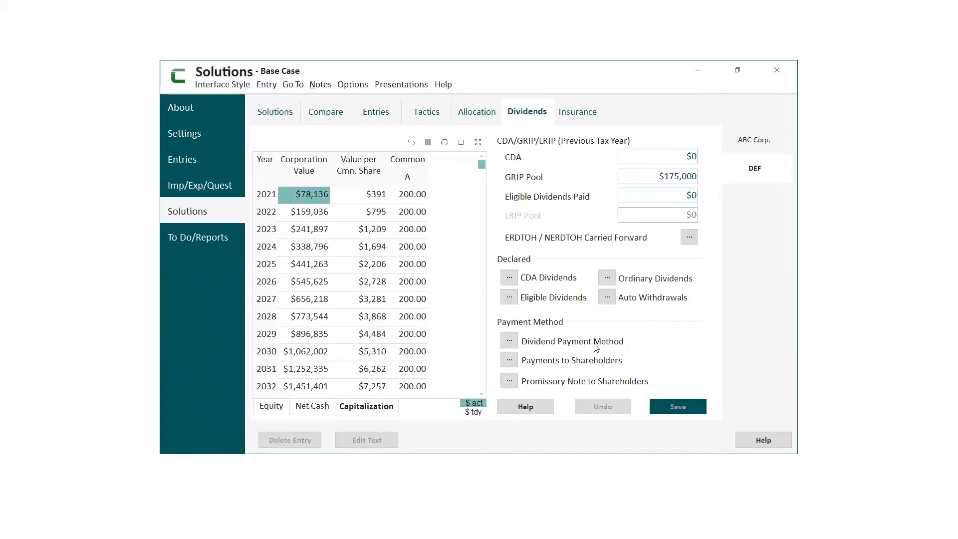
left_click(606, 298)
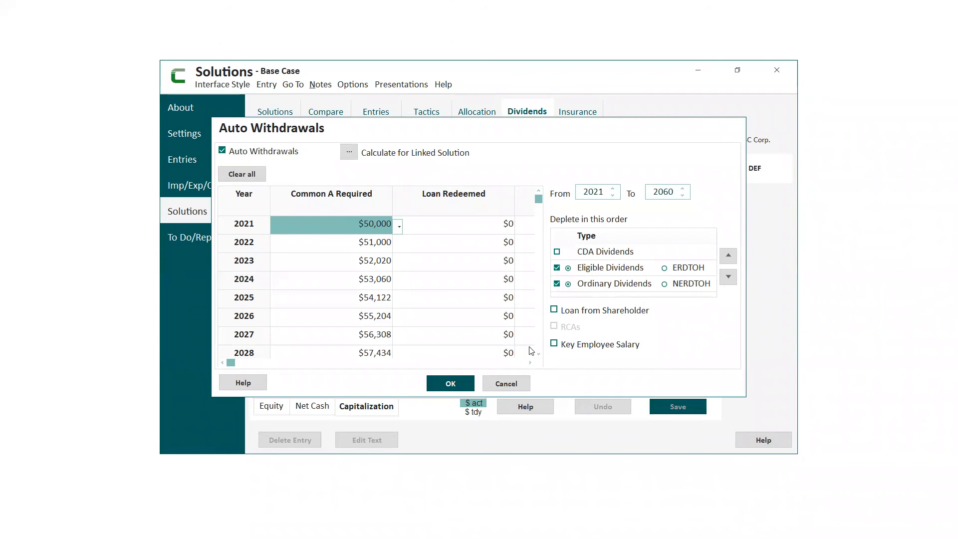
left_click(371, 228)
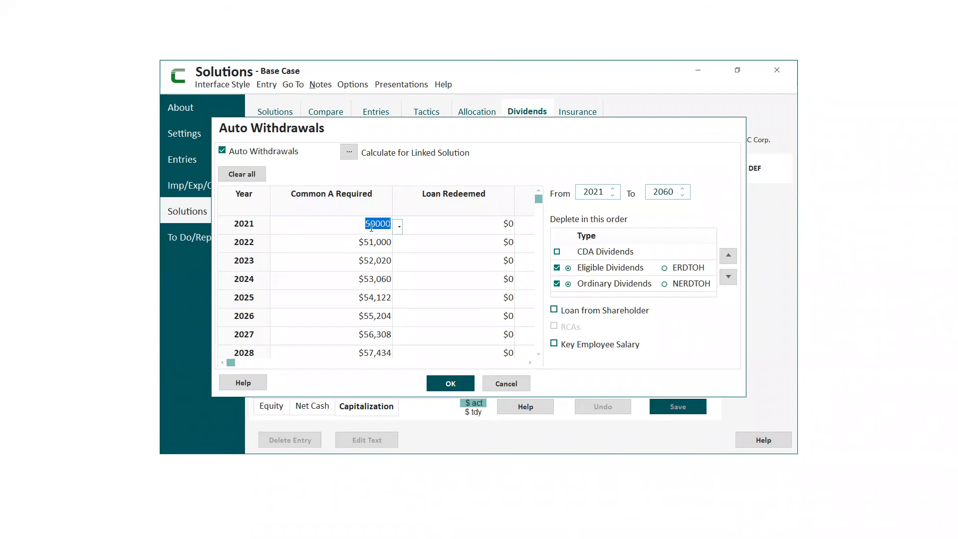
type("0")
left_click(398, 227)
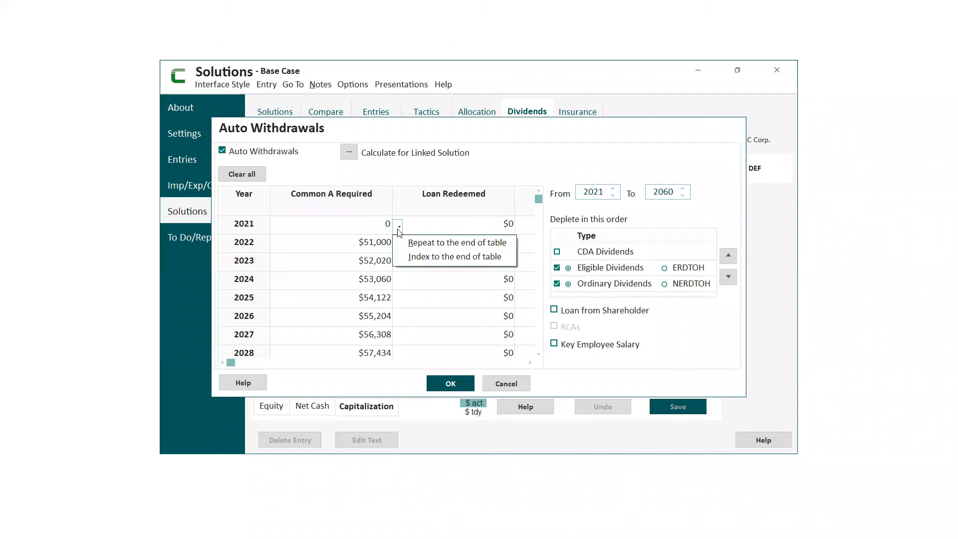
left_click(422, 247)
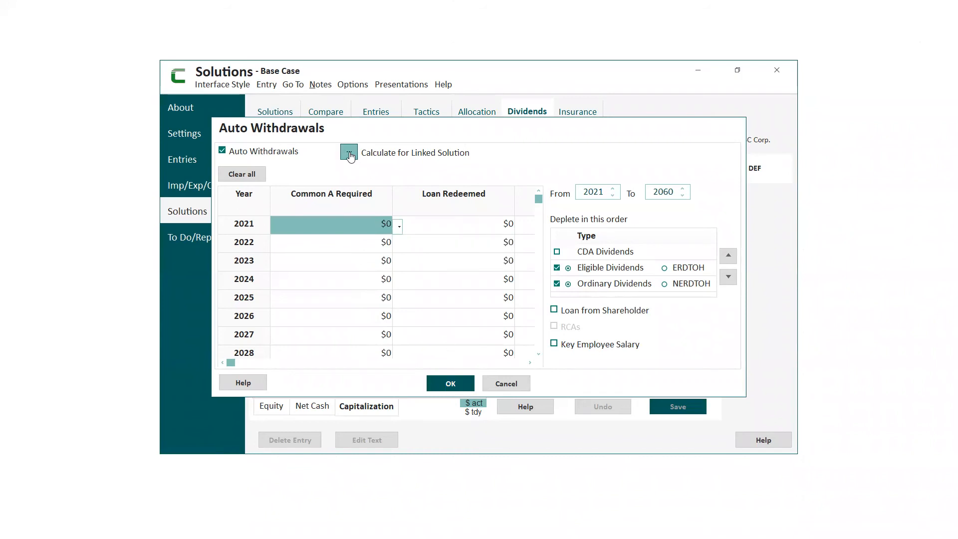
- Inspect DEF's linked VisionWorks calculation options, and cancel both the calculation and the automatic withdrawal changes
left_click(349, 155)
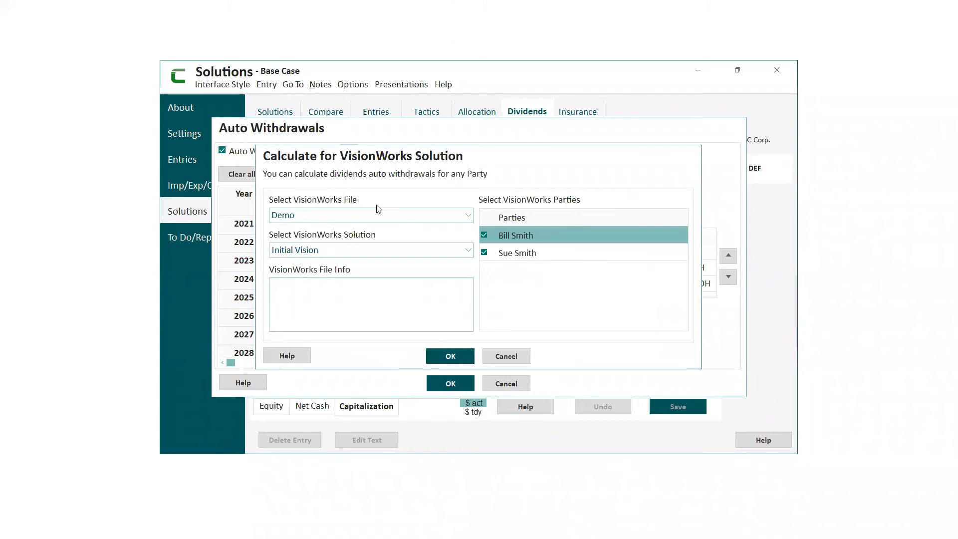
left_click(506, 356)
left_click(512, 385)
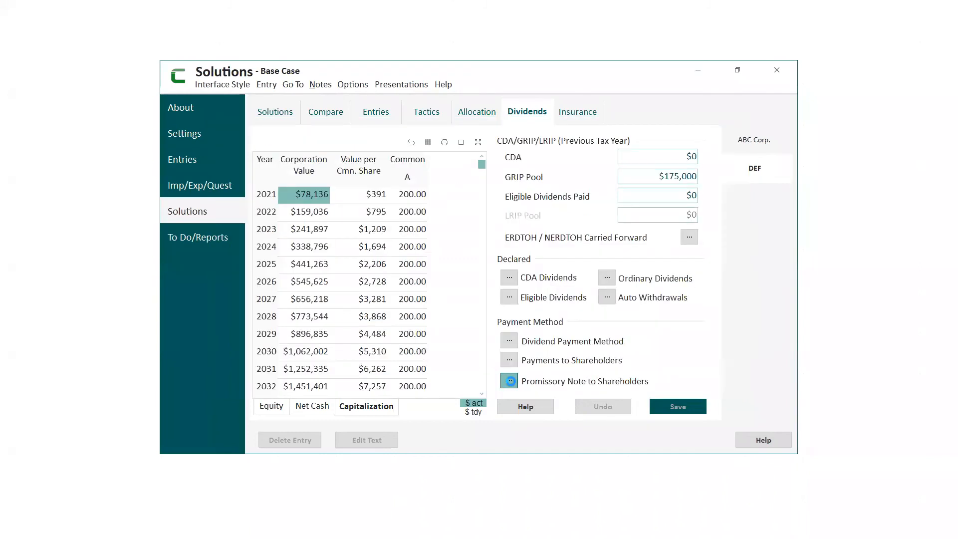
- Try switching DEF's Ordinary Dividends entry type to Pay All from 2021 and check the resulting dividends table
left_click(610, 278)
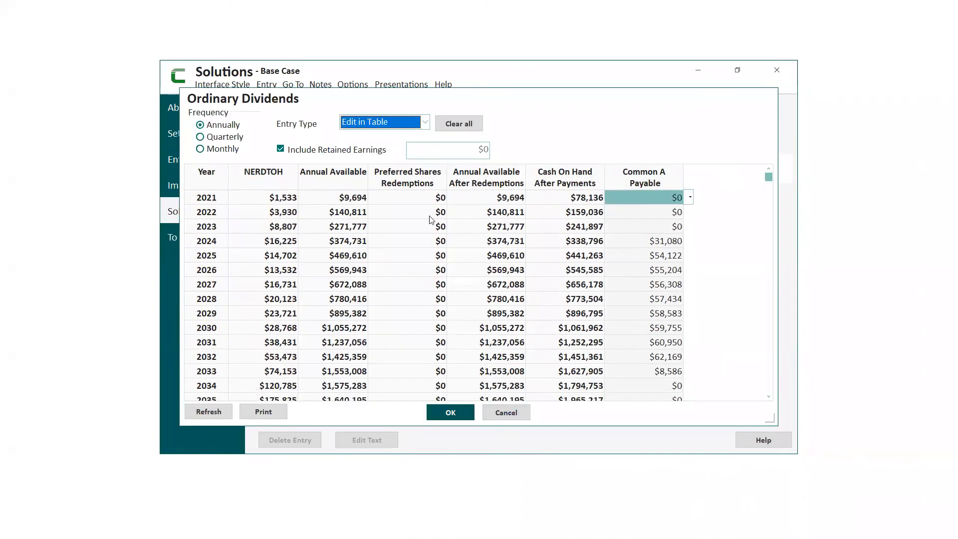
left_click(426, 122)
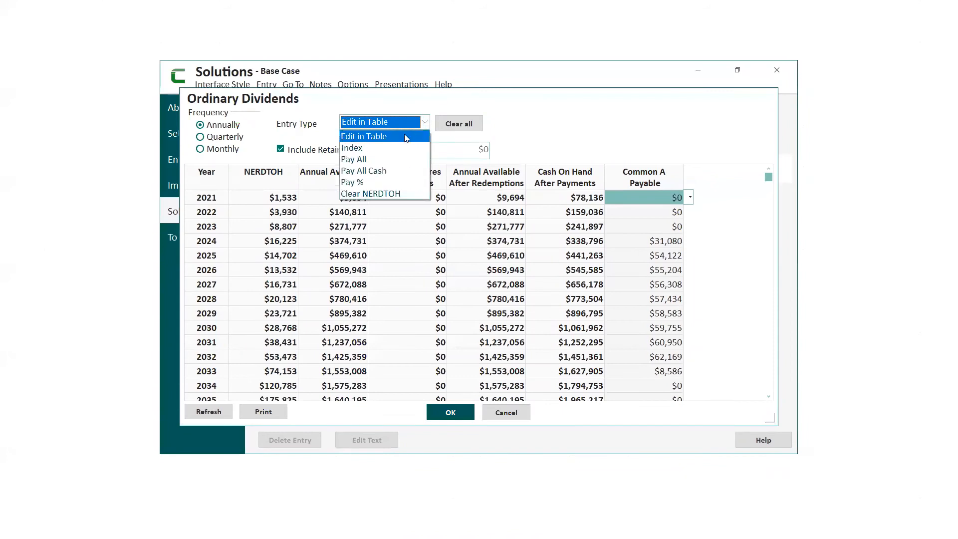
left_click(378, 160)
left_click(475, 314)
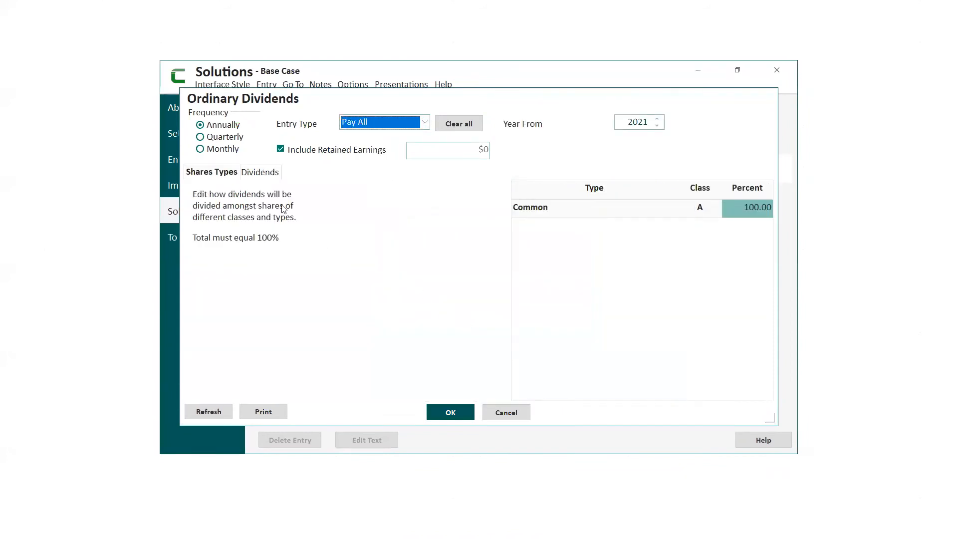
left_click(271, 175)
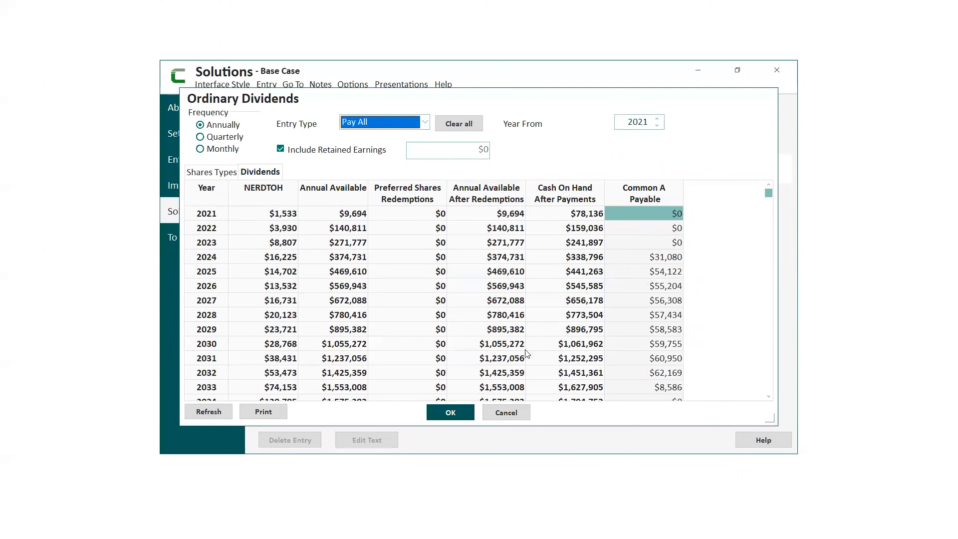
left_click(479, 394)
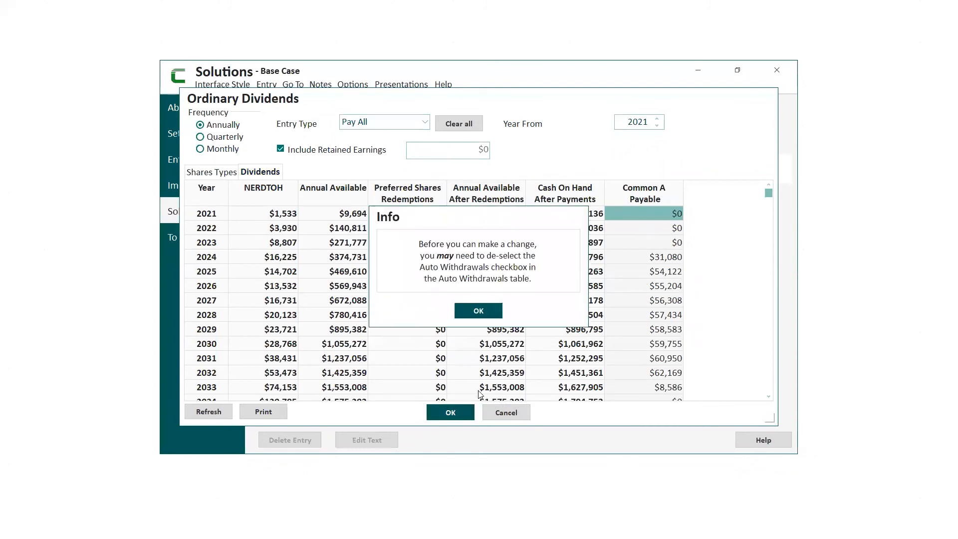
left_click(478, 311)
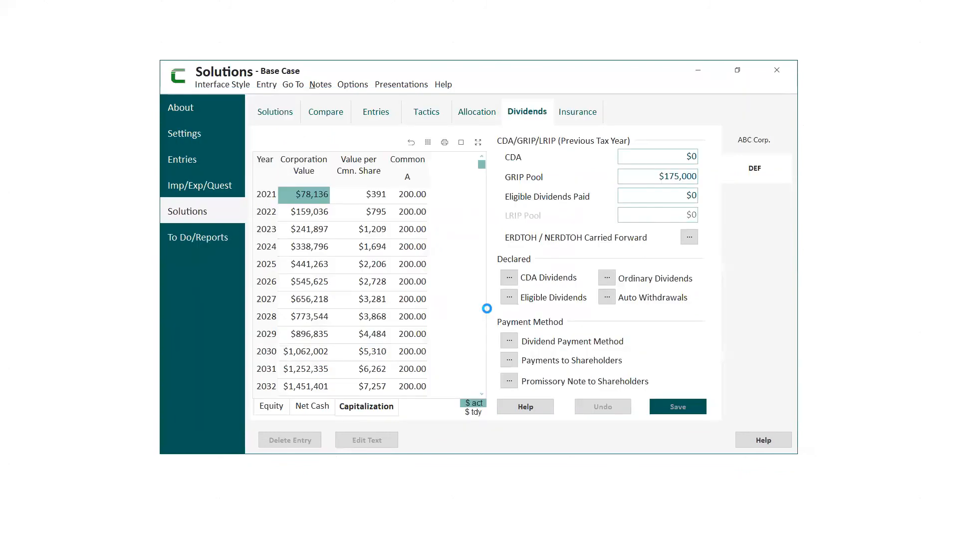
- Review DEF's Dividend Payment Method table and the declared and paid dividends in Payments to Shareholders, closing each without edits
left_click(509, 343)
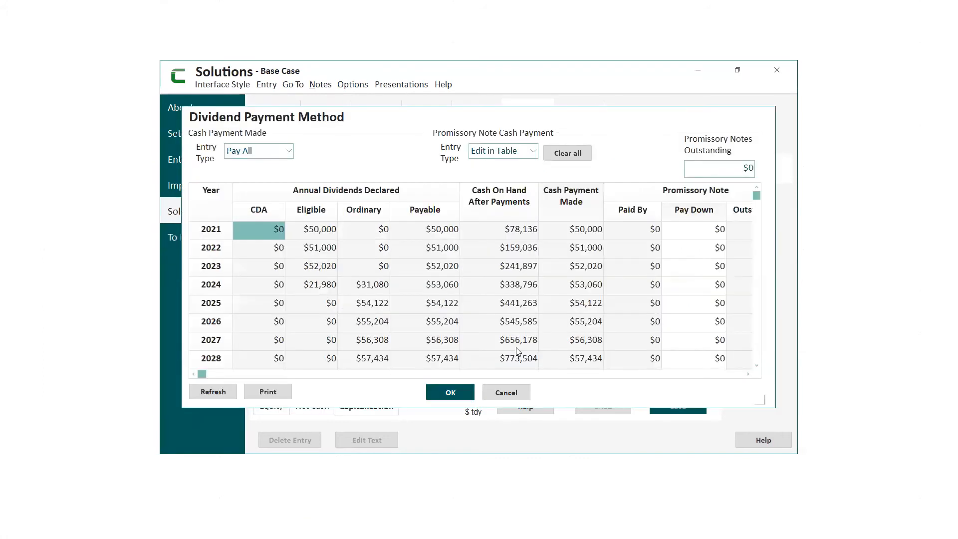
left_click(454, 394)
left_click(481, 311)
left_click(495, 393)
left_click(509, 360)
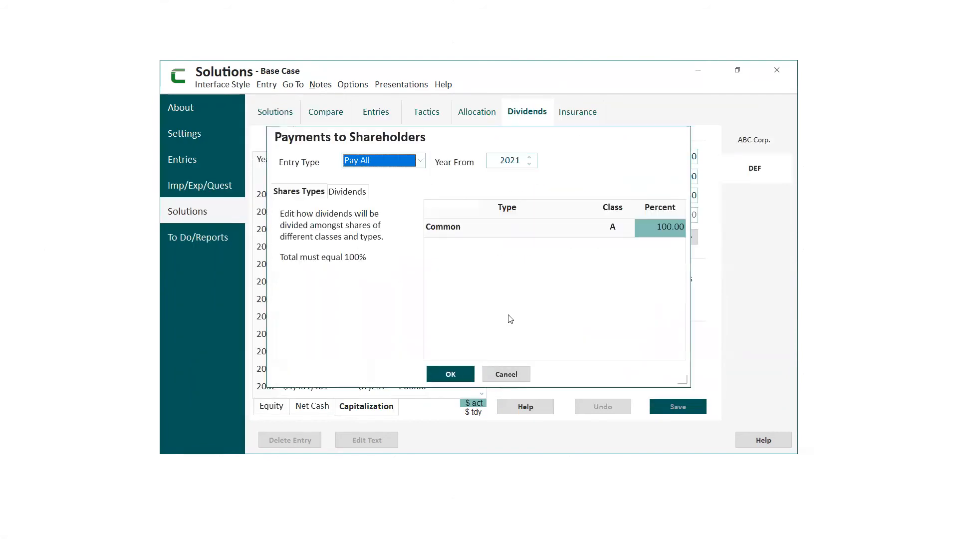
left_click(356, 193)
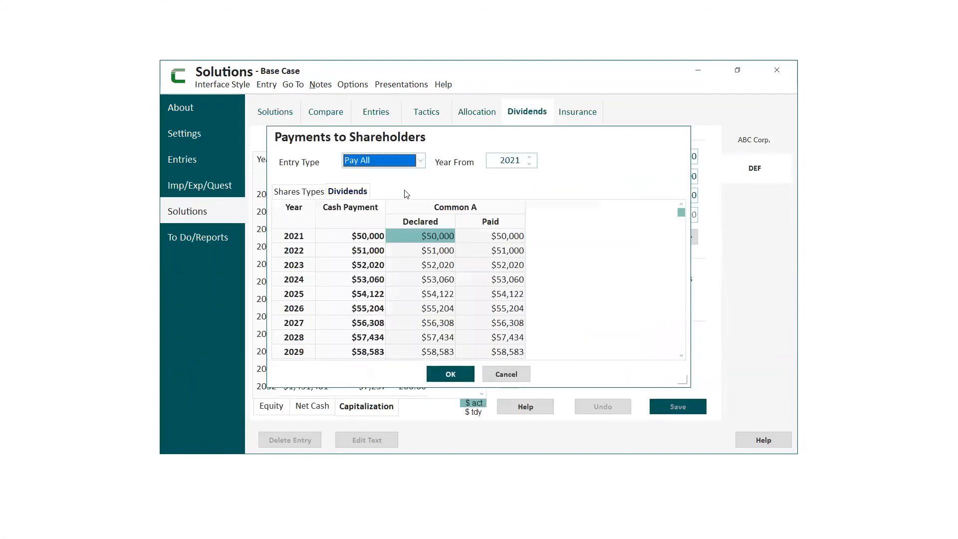
left_click(453, 373)
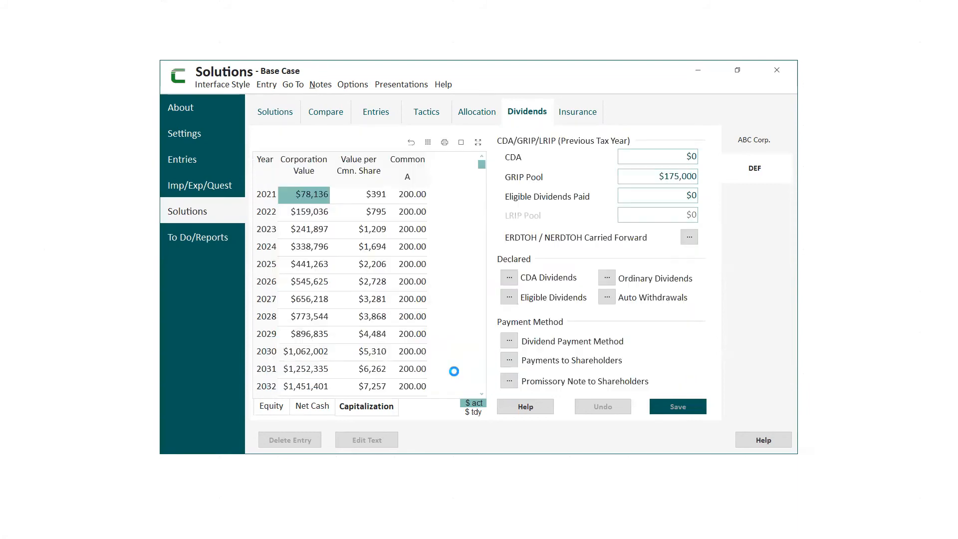
- Examine ABC Corp.'s annual net cash flow and its sources and uses details, and return to the dividend settings
left_click(755, 144)
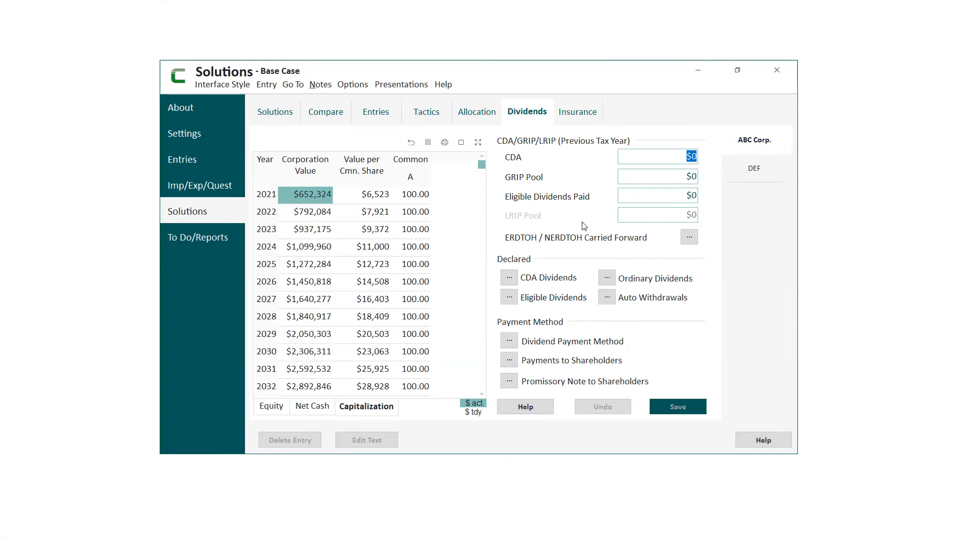
left_click(317, 406)
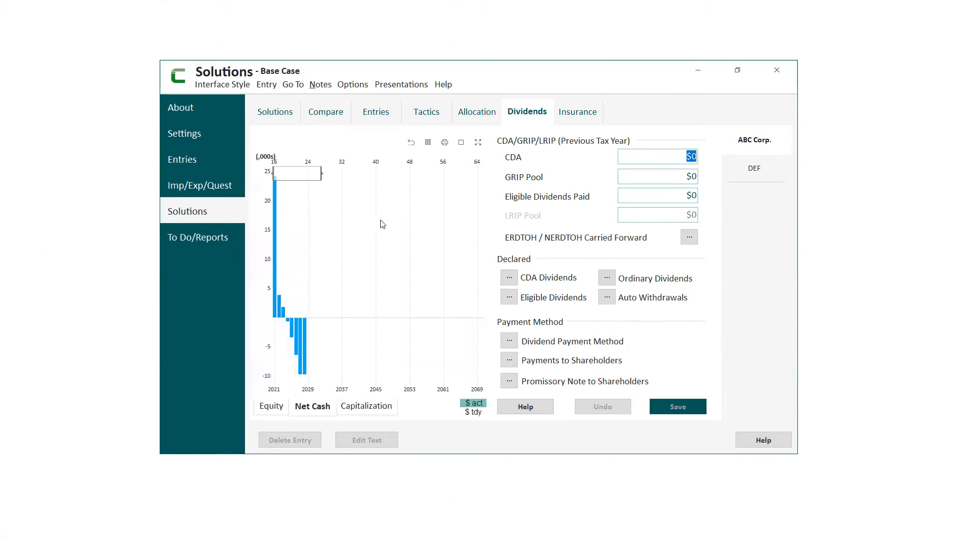
left_click(461, 143)
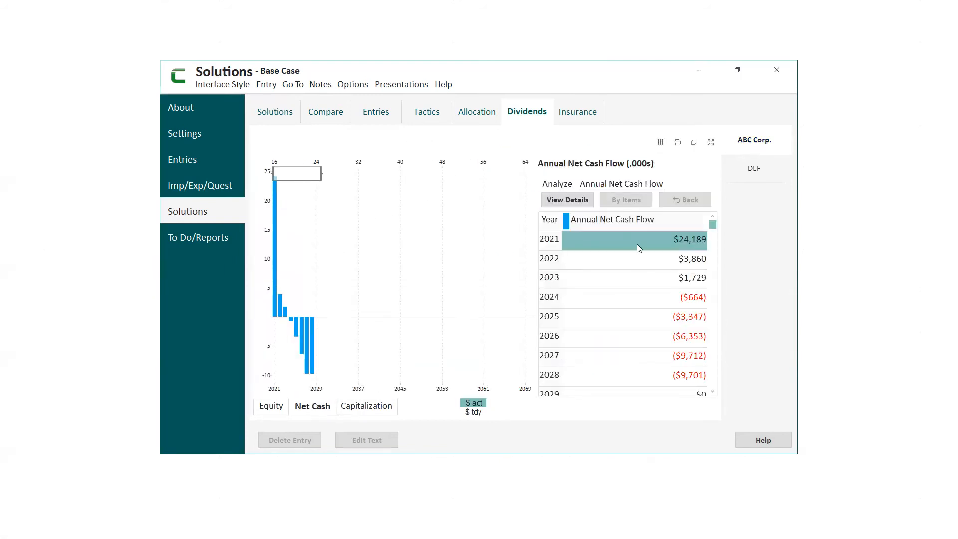
left_click(636, 243)
left_click(628, 259)
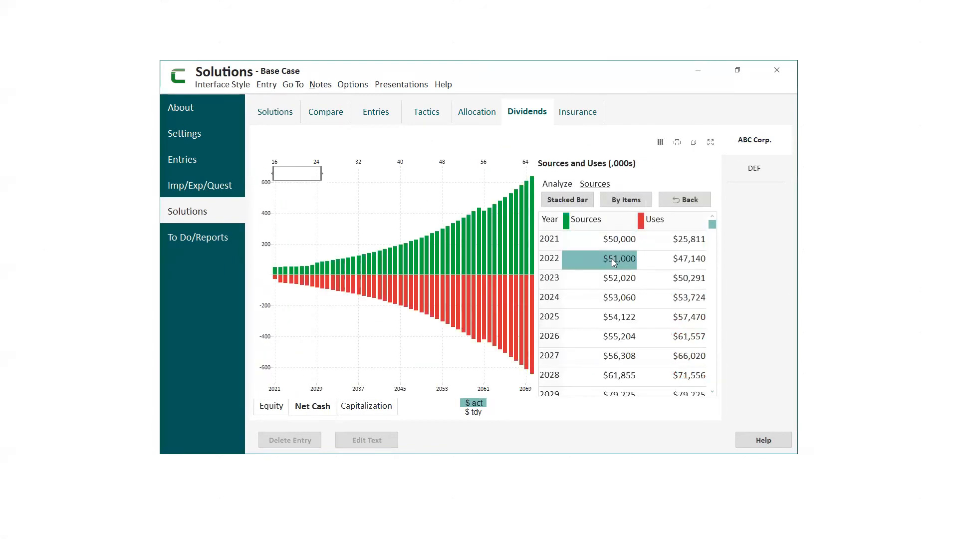
left_click(694, 143)
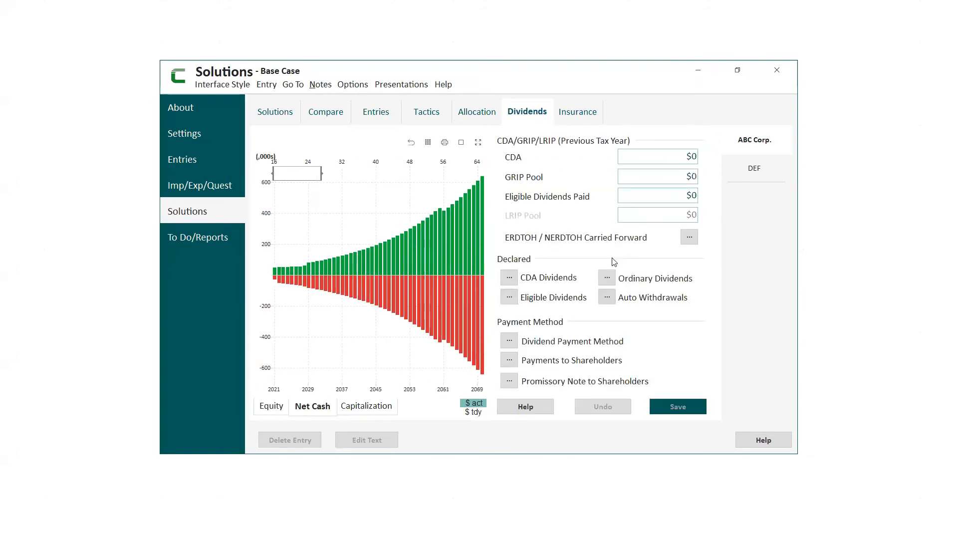
- Choose the VisionWorks file Sample Demo and solution Linked to CW and TW for ABC Corp.'s linked automatic withdrawal calculation
left_click(607, 297)
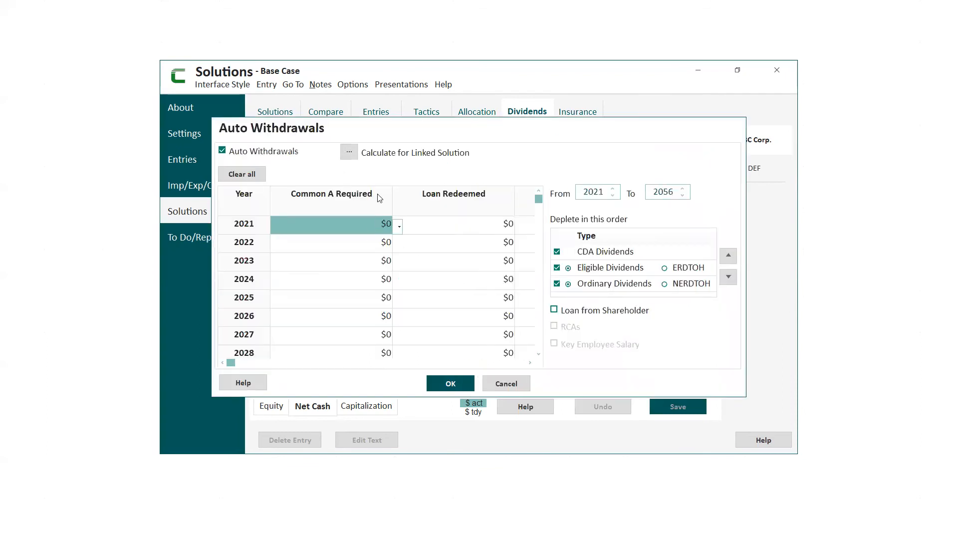
left_click(350, 153)
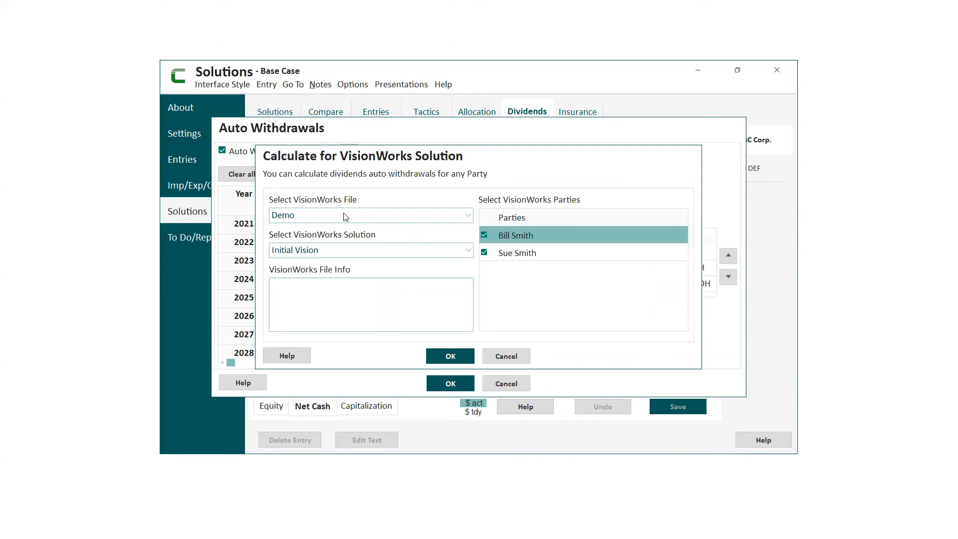
left_click(469, 251)
left_click(432, 238)
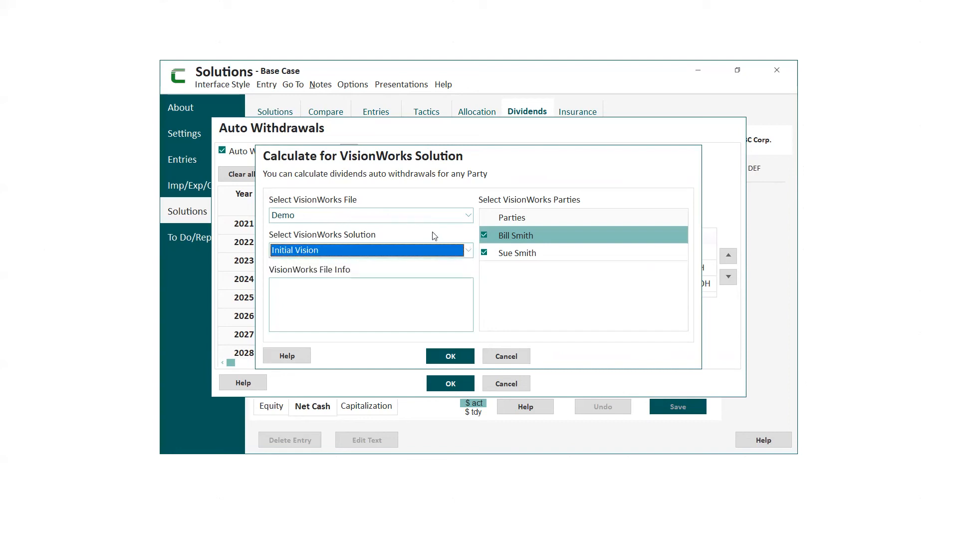
left_click(469, 216)
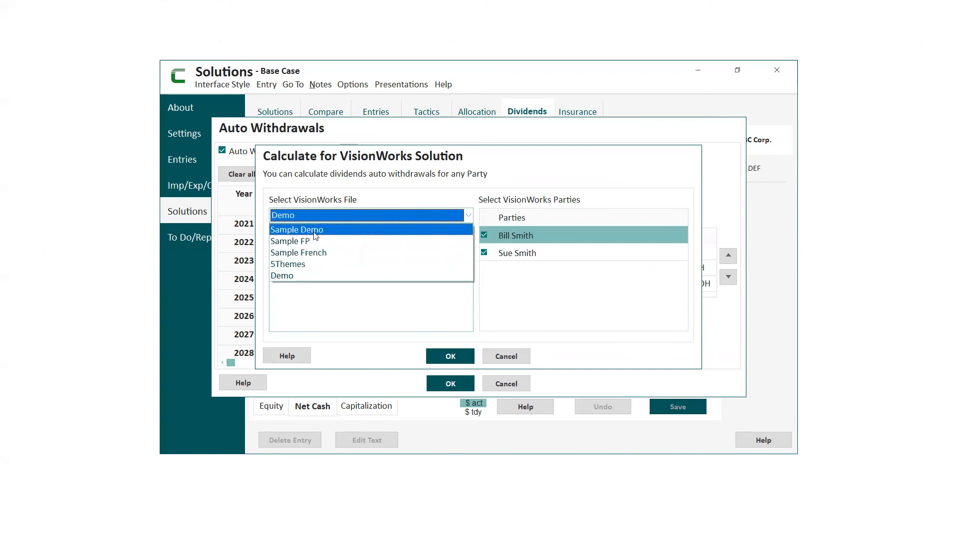
left_click(384, 227)
left_click(468, 251)
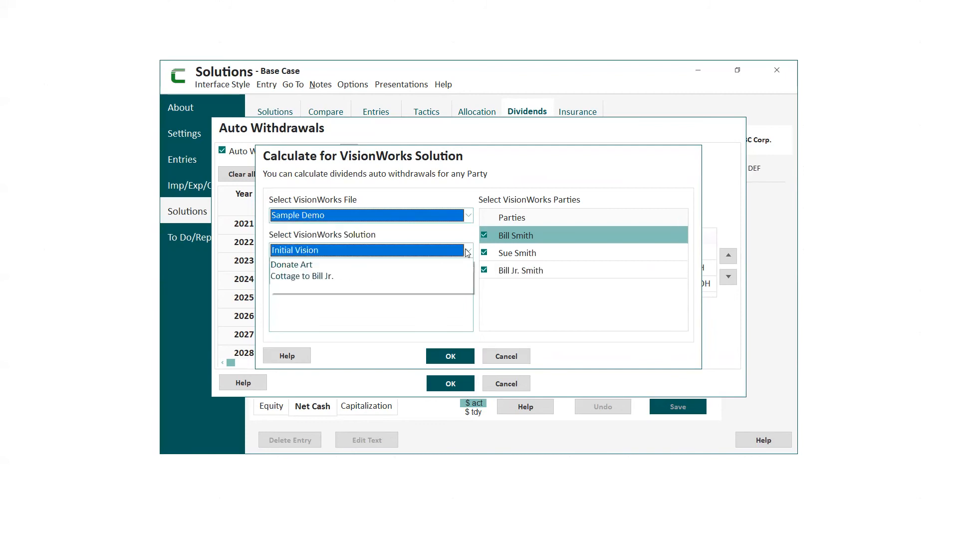
left_click(315, 276)
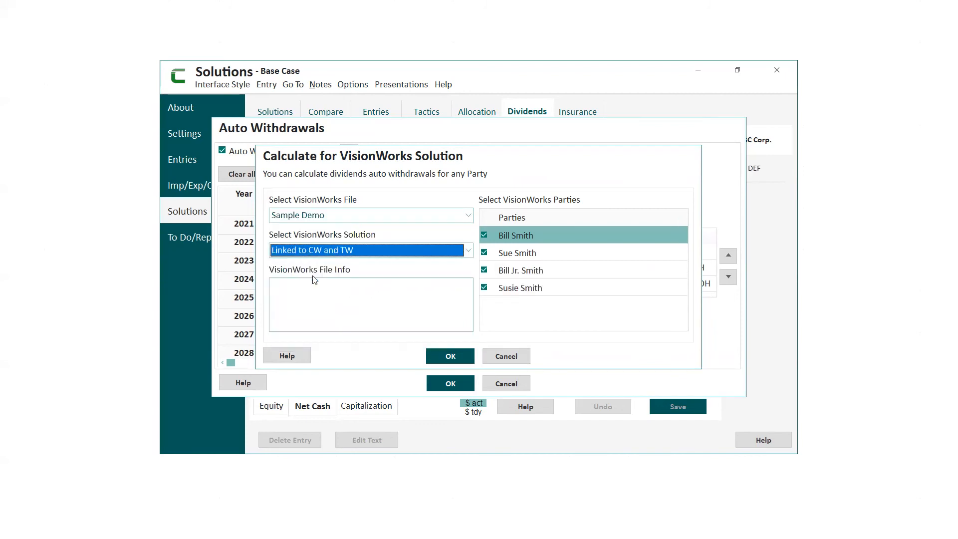
- Leave only the first VisionWorks party selected for the linked calculation, and exit ABC Corp.'s automatic withdrawals without keeping changes
left_click(484, 253)
left_click(483, 270)
left_click(484, 288)
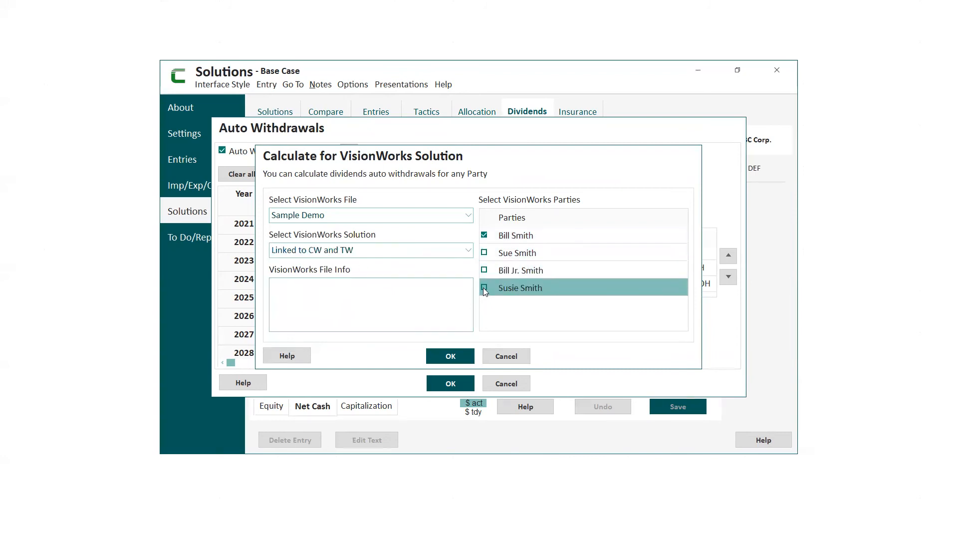
left_click(456, 360)
left_click(457, 359)
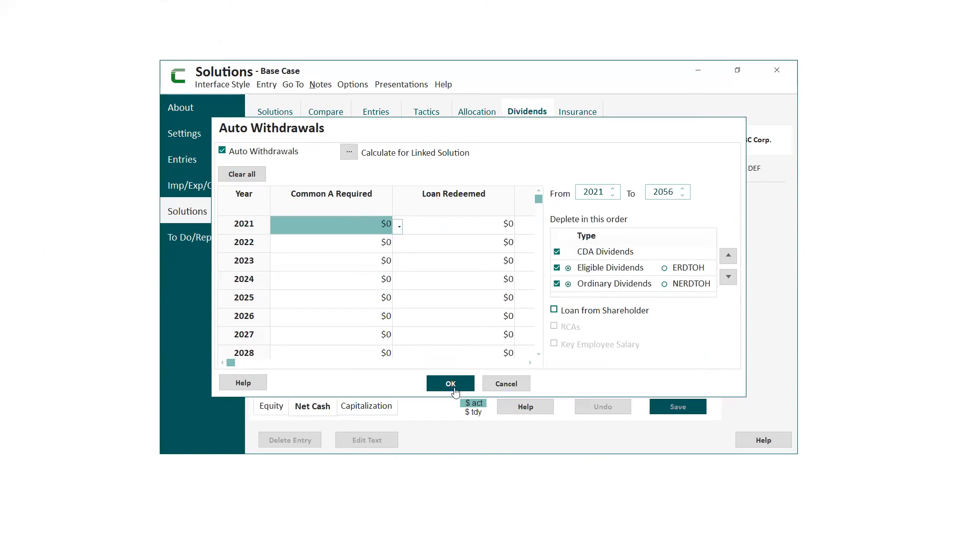
left_click(506, 383)
- Switch to VisionWorks and import the CorpWorks Sample Demo Base Case, linking ABC Corp.'s Common A shares to the first shareholder
left_click(700, 70)
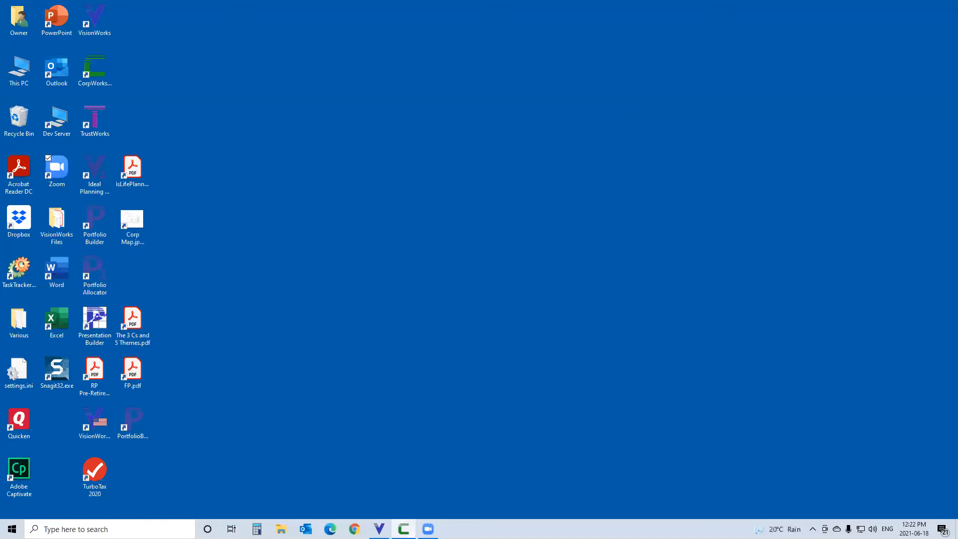
mouse_move(379, 529)
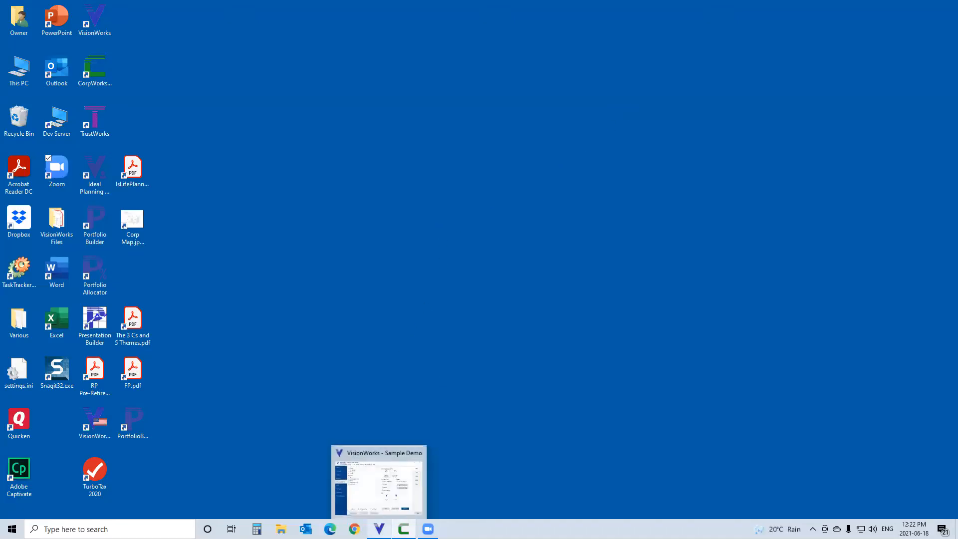
left_click(379, 482)
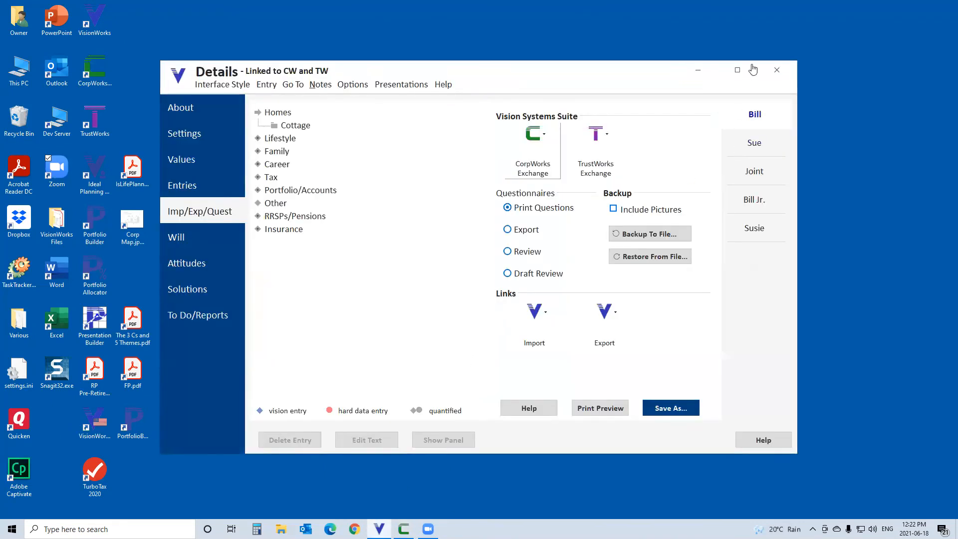
left_click(739, 73)
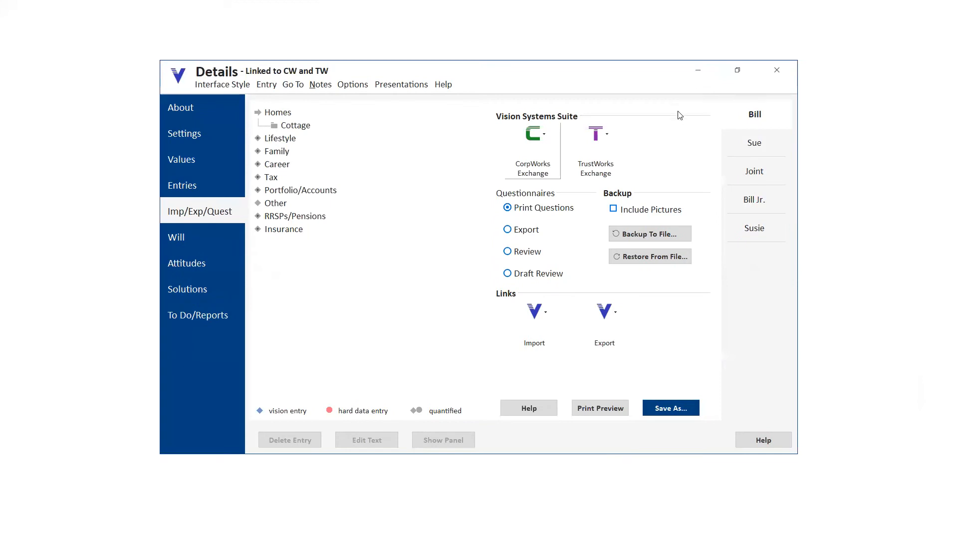
left_click(539, 153)
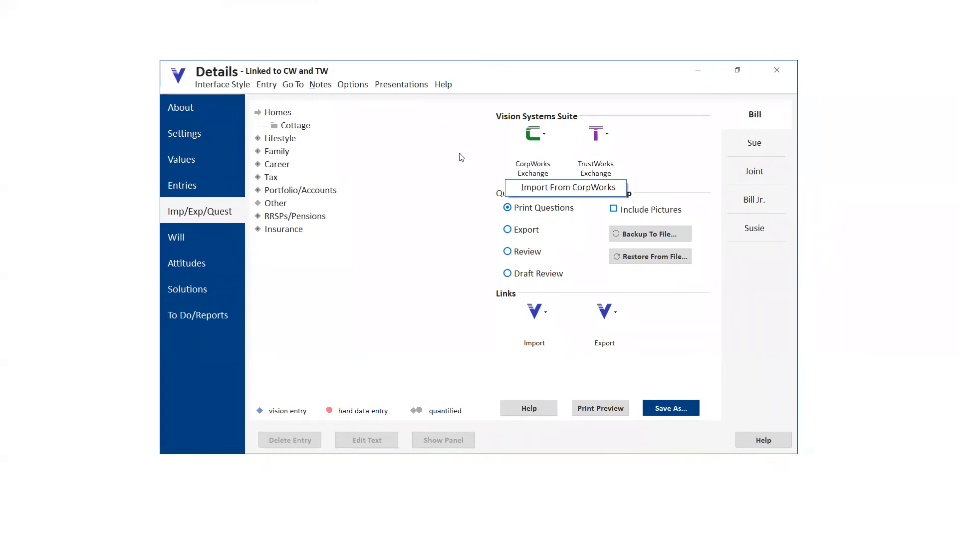
left_click(546, 189)
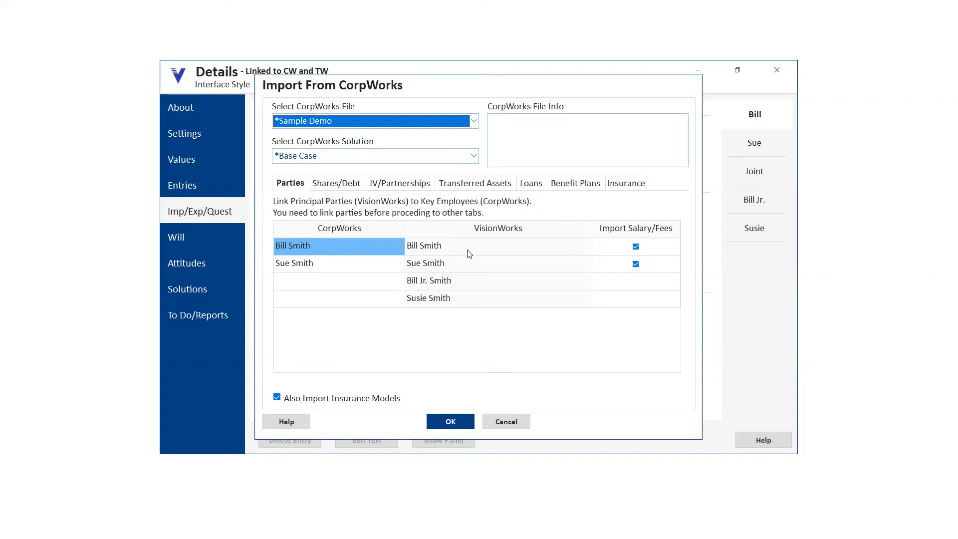
left_click(349, 184)
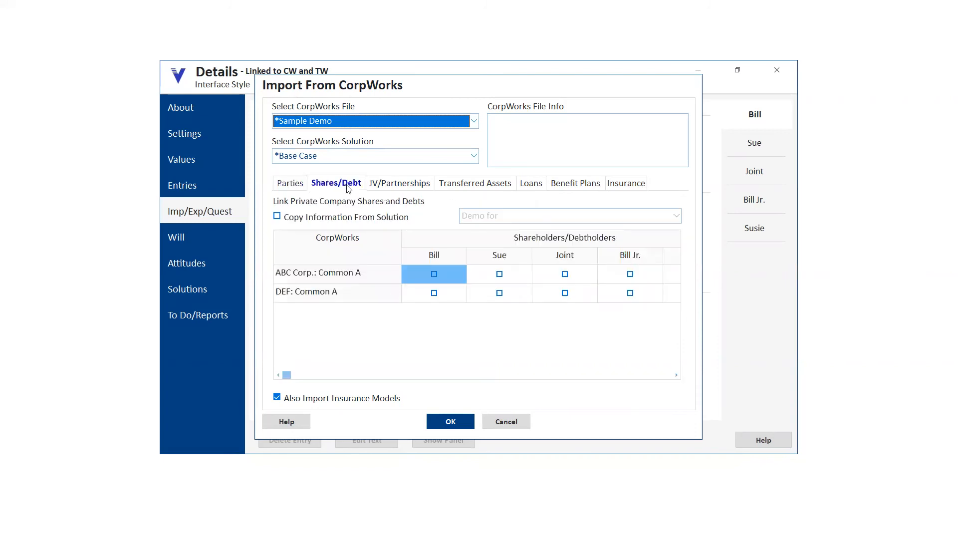
left_click(433, 274)
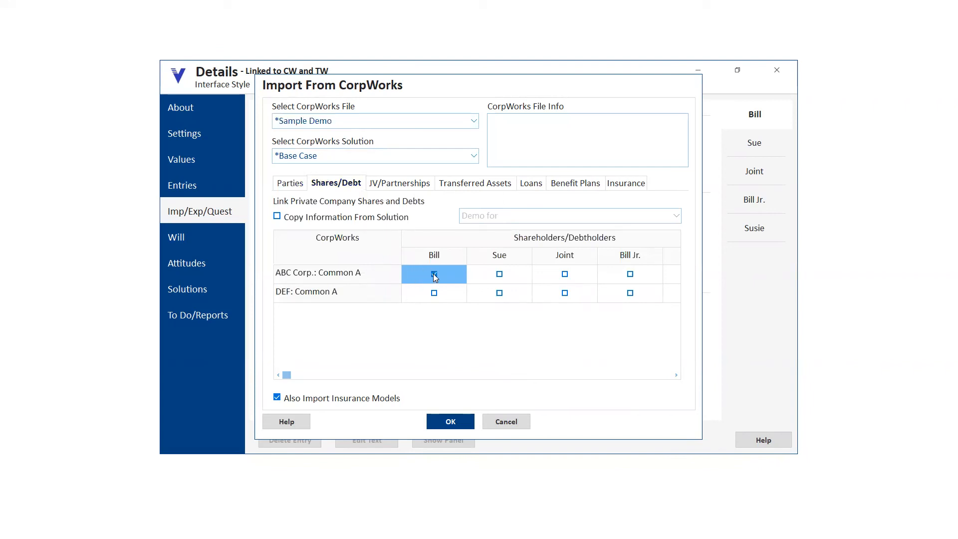
left_click(451, 423)
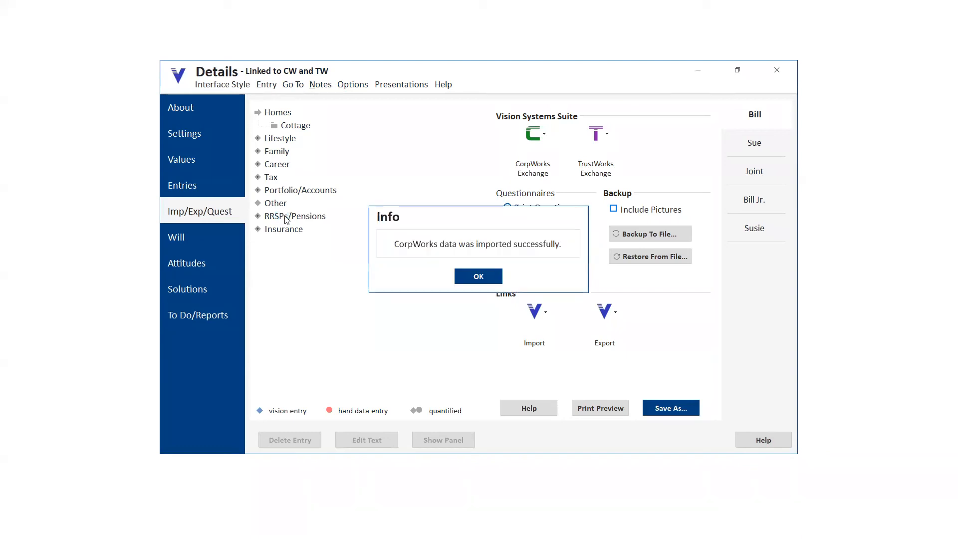
left_click(463, 275)
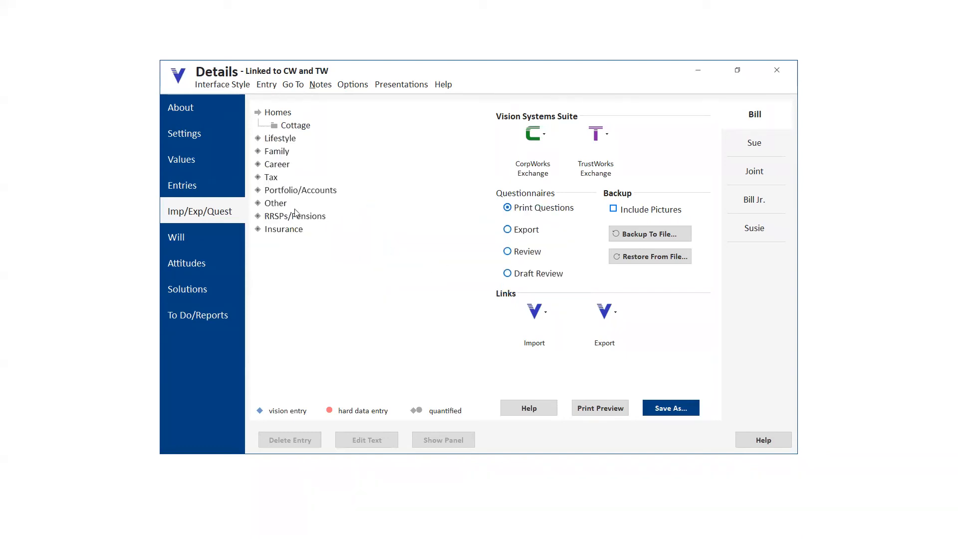
- Review the Buy/Sell/Transfer details of the imported ABC Corp. Common A private company investment, and return to CorpWorks
left_click(313, 220)
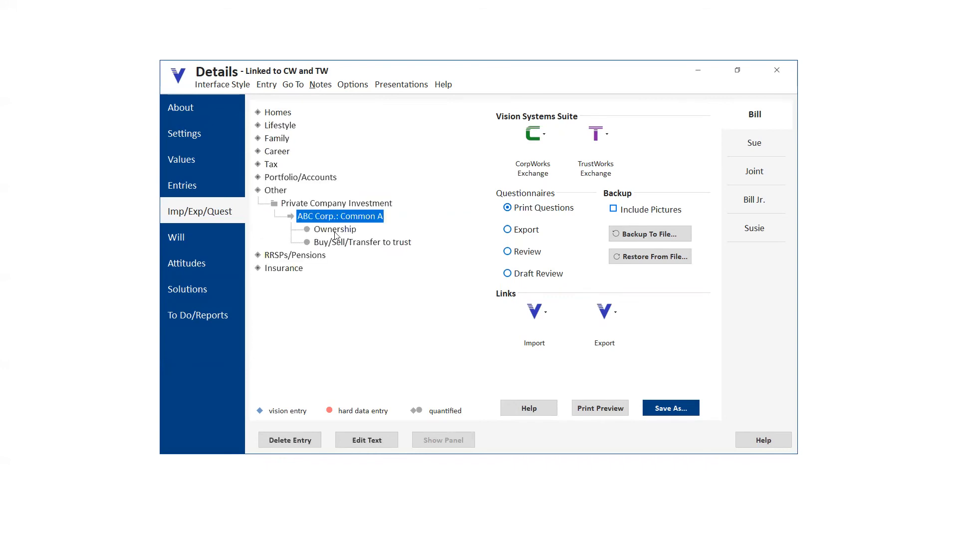
left_click(346, 243)
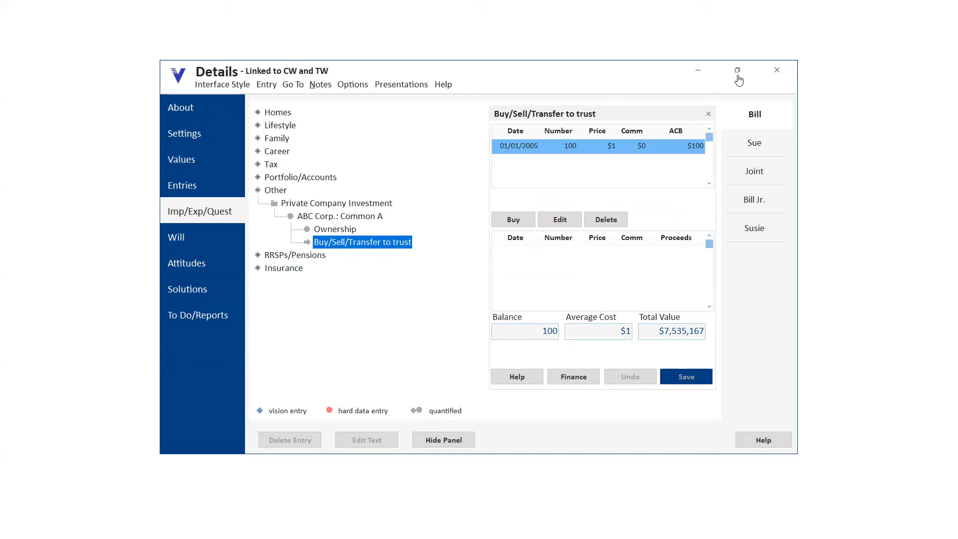
left_click(698, 75)
left_click(403, 529)
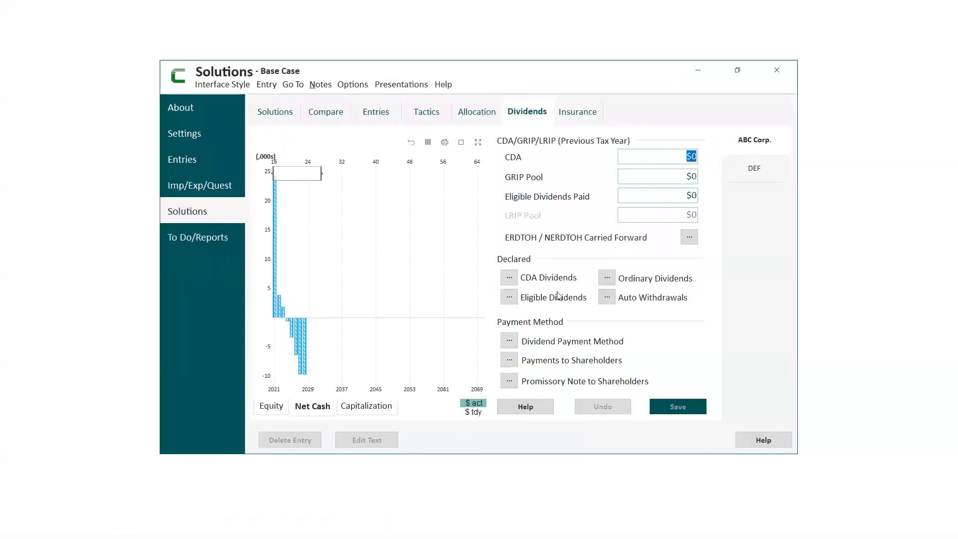
- Try limiting ABC Corp.'s linked automatic withdrawal calculation to the first VisionWorks party, and cancel out of the automatic withdrawals
left_click(606, 296)
left_click(355, 157)
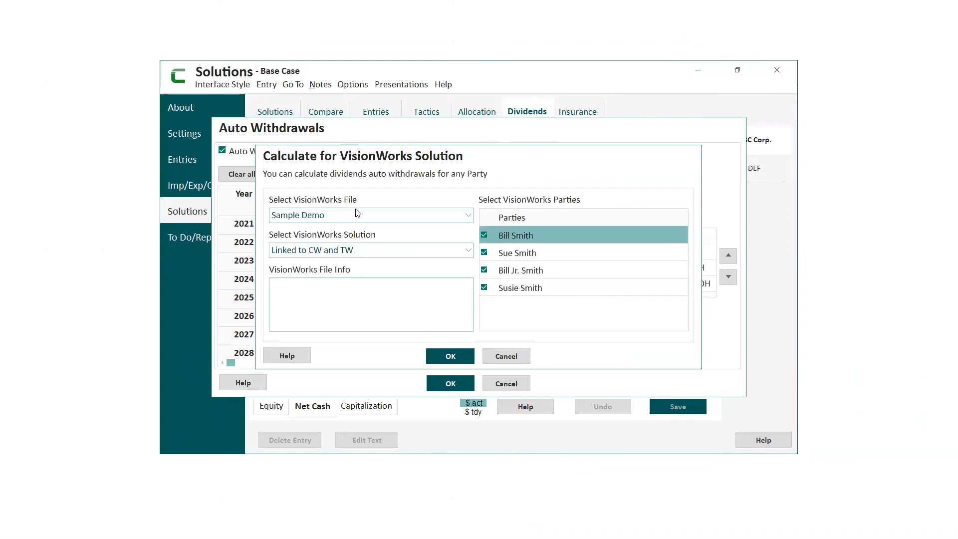
left_click(484, 252)
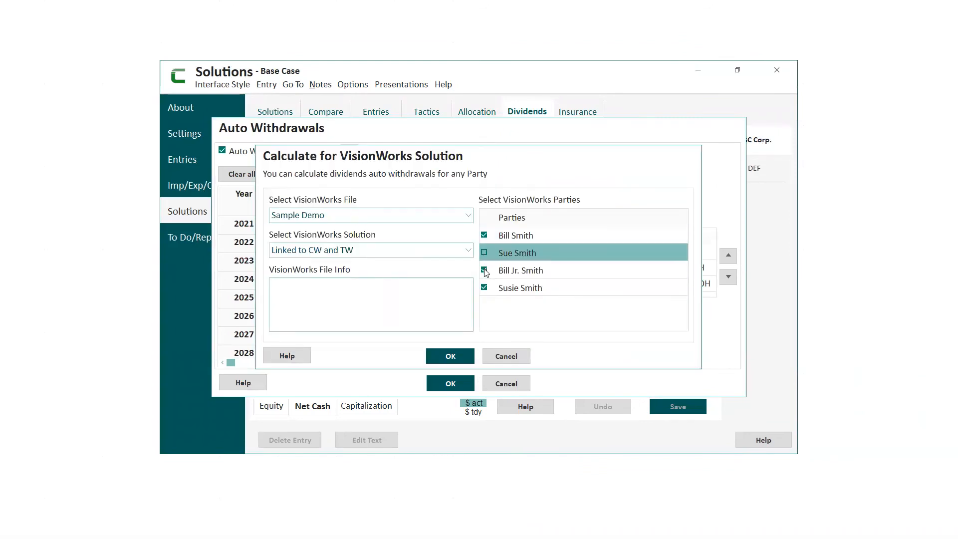
left_click(484, 270)
left_click(483, 288)
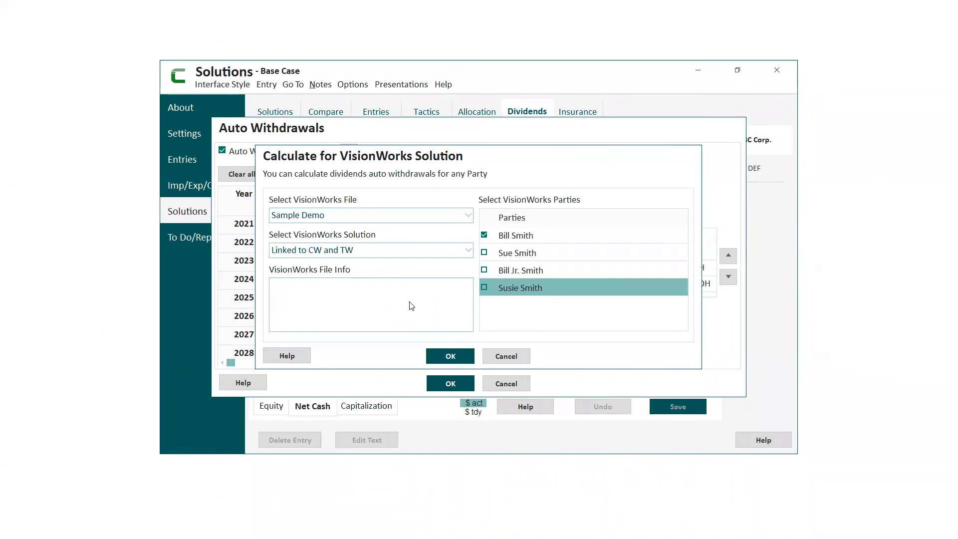
left_click(507, 357)
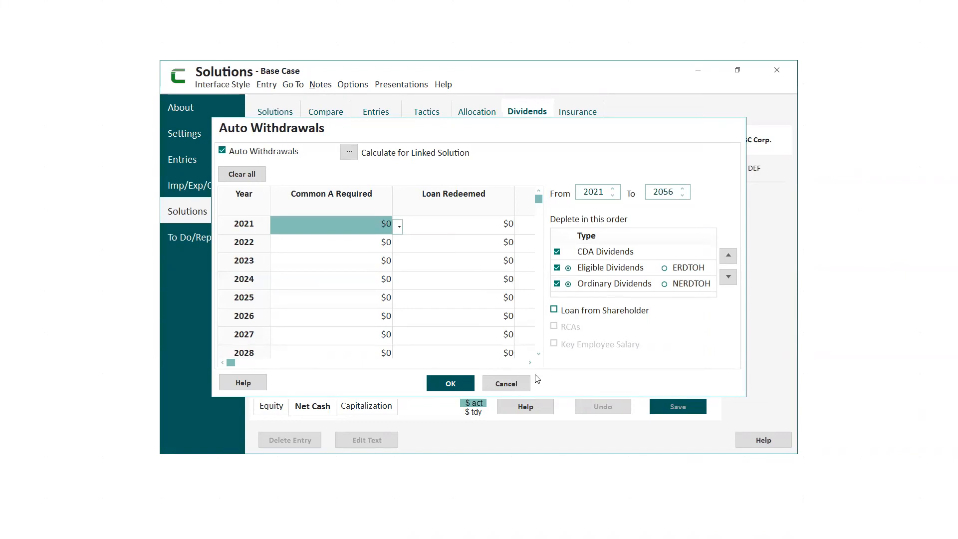
left_click(507, 383)
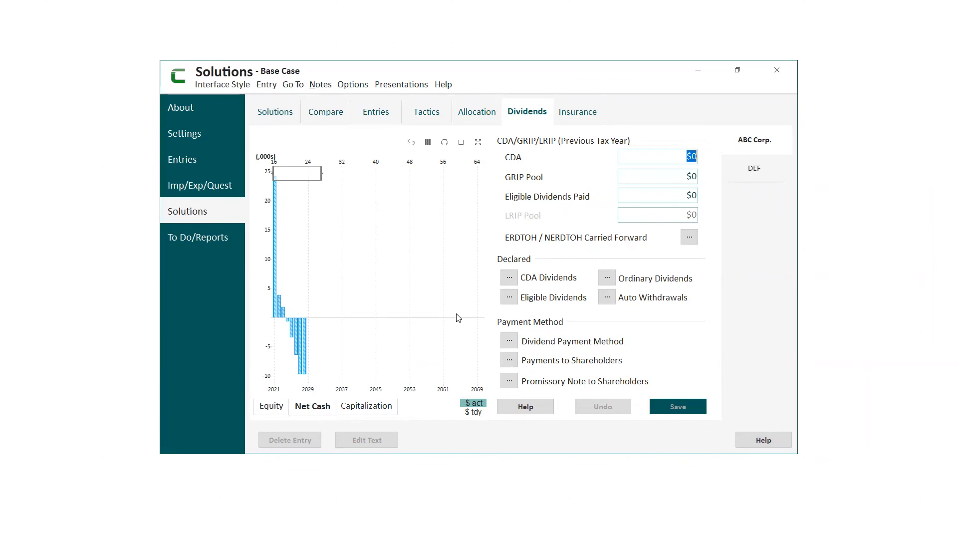
- Include Cash Sources in DEF's report alongside Cash Uses, skipping the insurance needs calculation, and check both sections' sub-sections
left_click(216, 243)
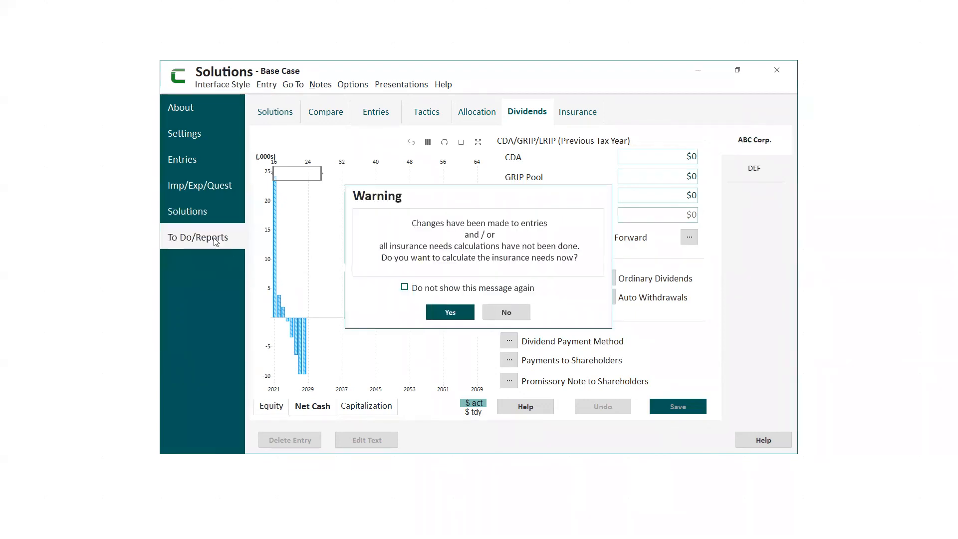
left_click(506, 315)
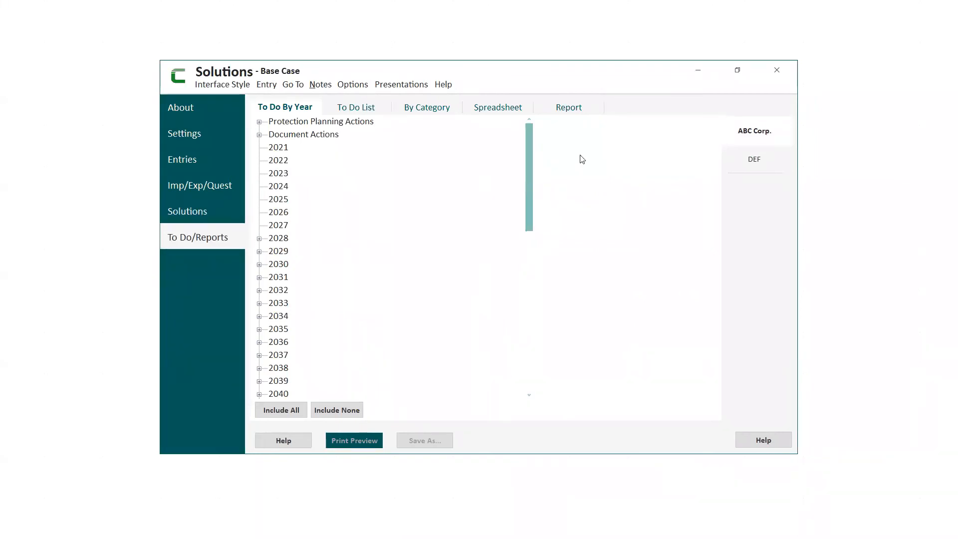
left_click(574, 112)
left_click(747, 161)
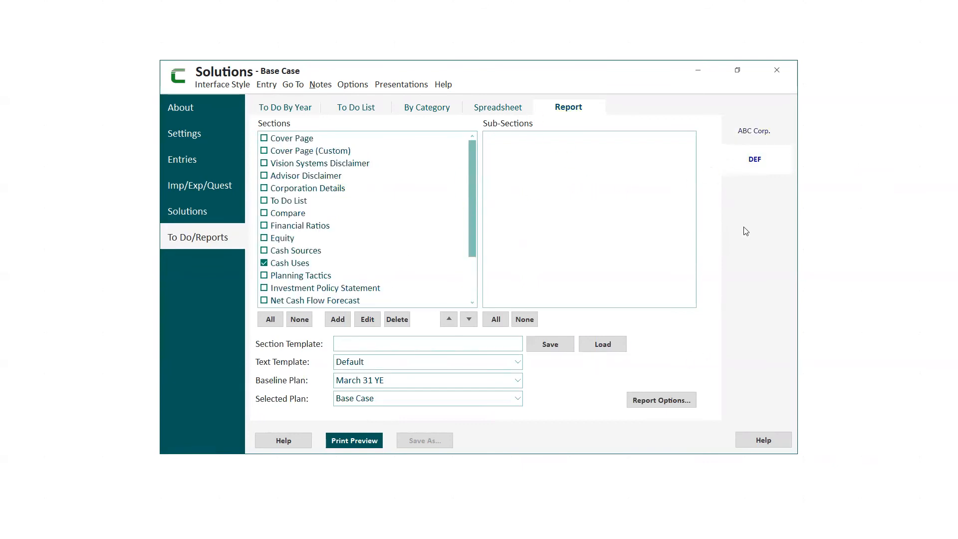
left_click(264, 252)
left_click(265, 251)
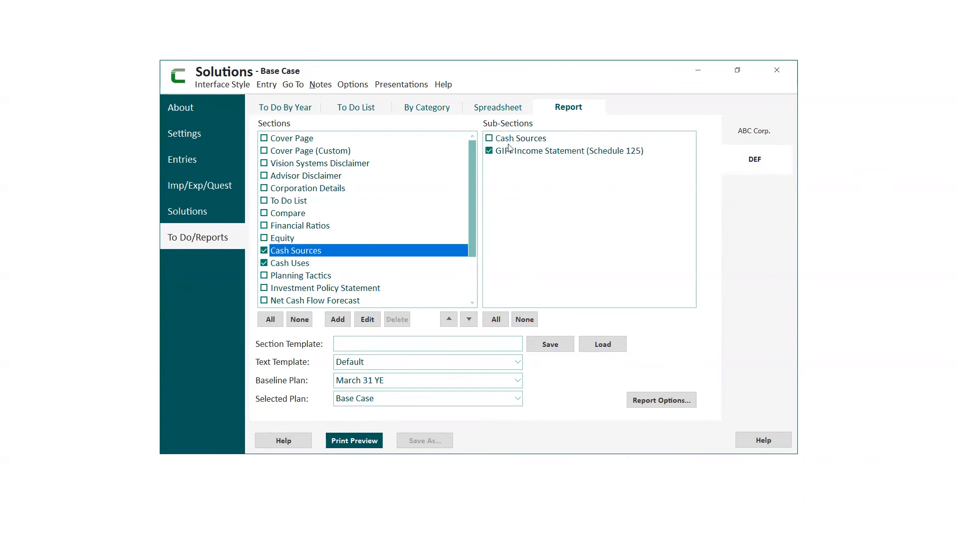
left_click(302, 264)
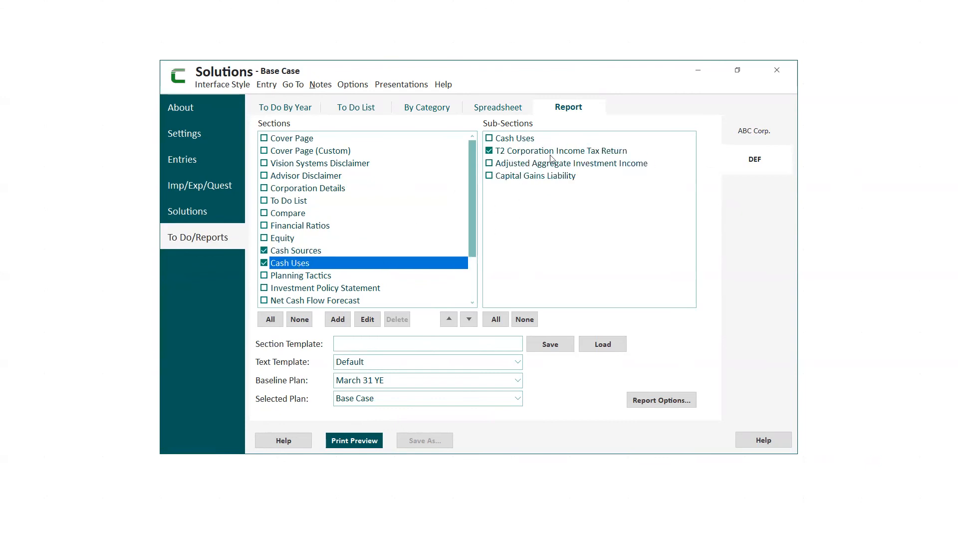
- Set DEF's report options to the Worksheet report type, with T2 Jacket corporation details for 2024
left_click(647, 401)
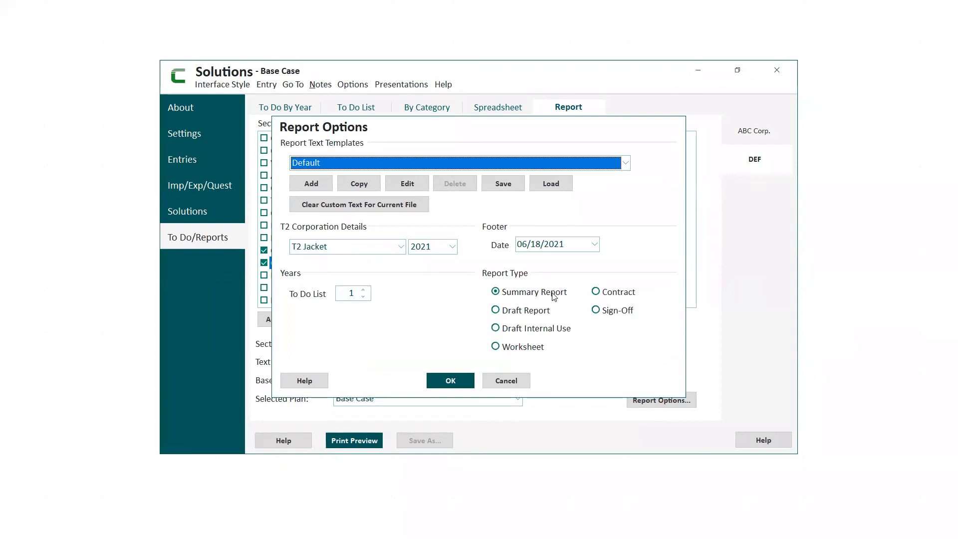
left_click(495, 347)
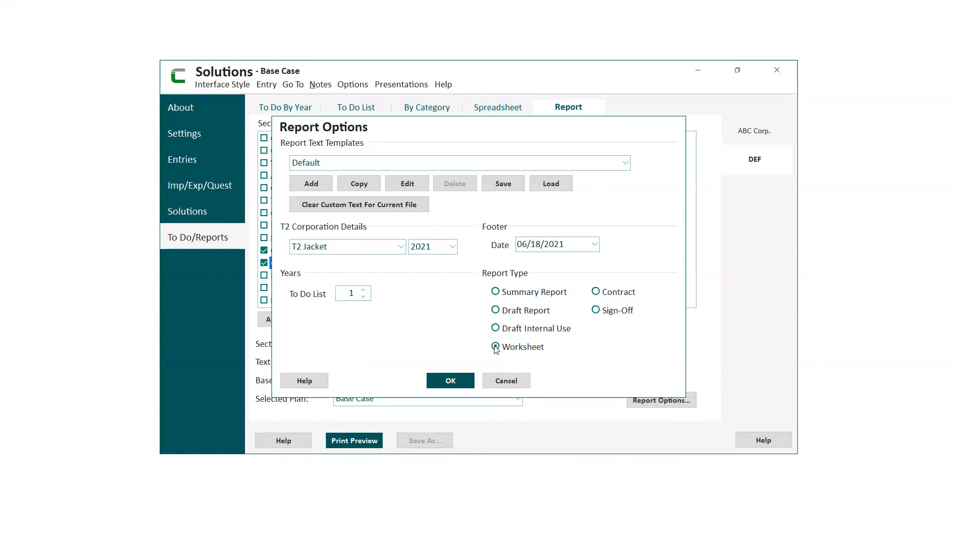
left_click(452, 246)
left_click(434, 295)
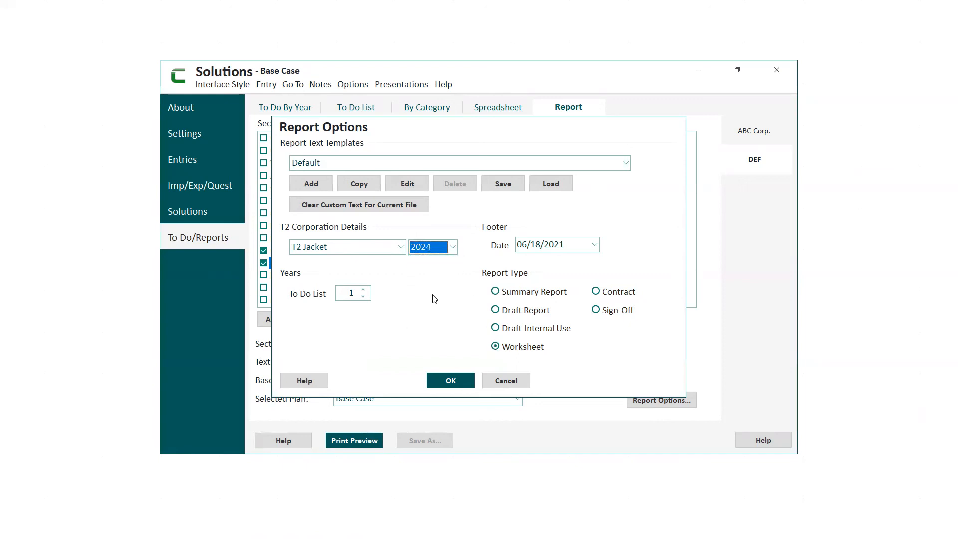
left_click(399, 252)
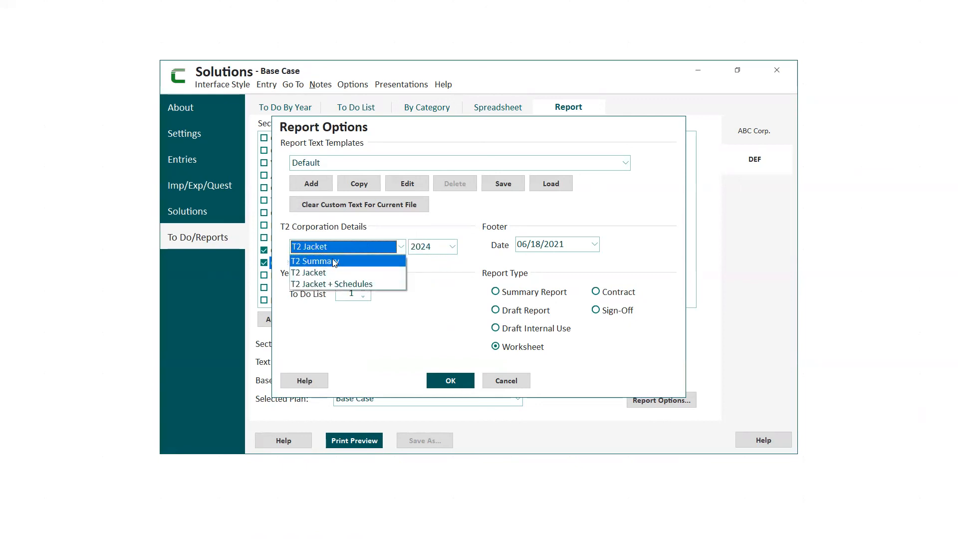
left_click(451, 381)
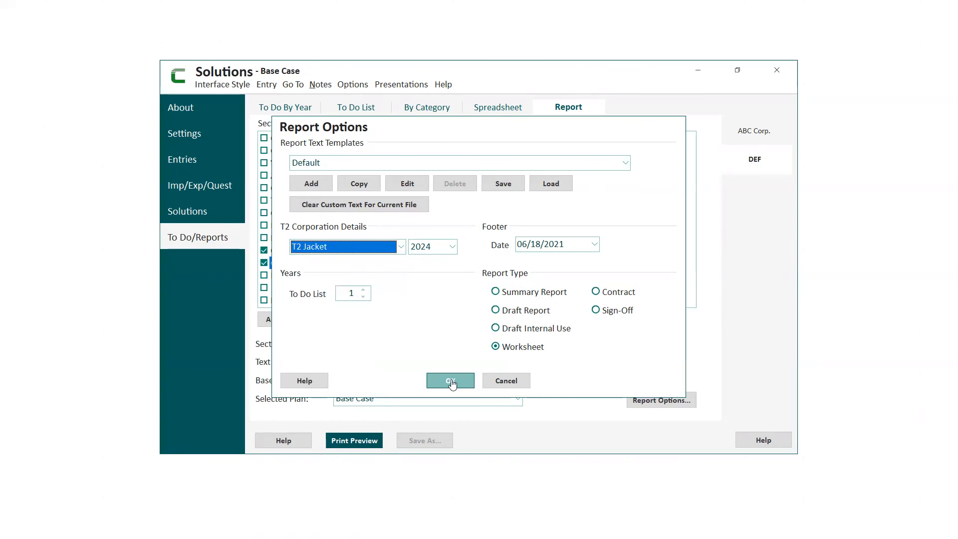
left_click(451, 381)
- Preview DEF's report, read through the Schedule 125 and T2 Corporation Income Tax Return pages, and close the preview
left_click(352, 440)
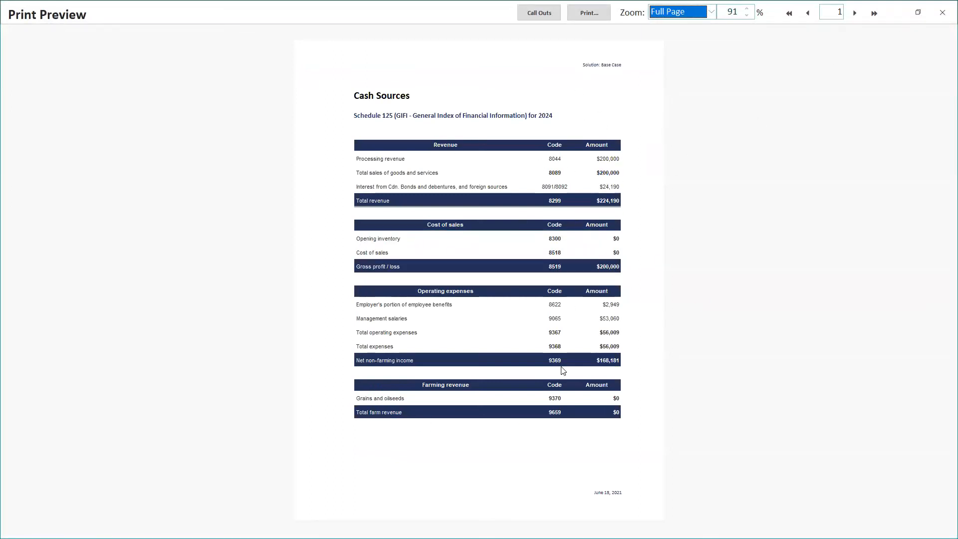
left_click(854, 15)
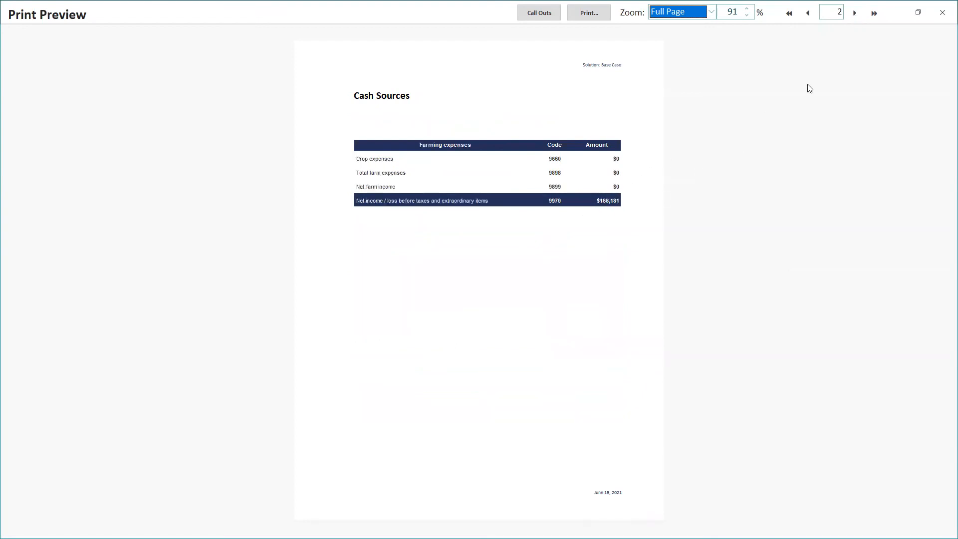
left_click(854, 14)
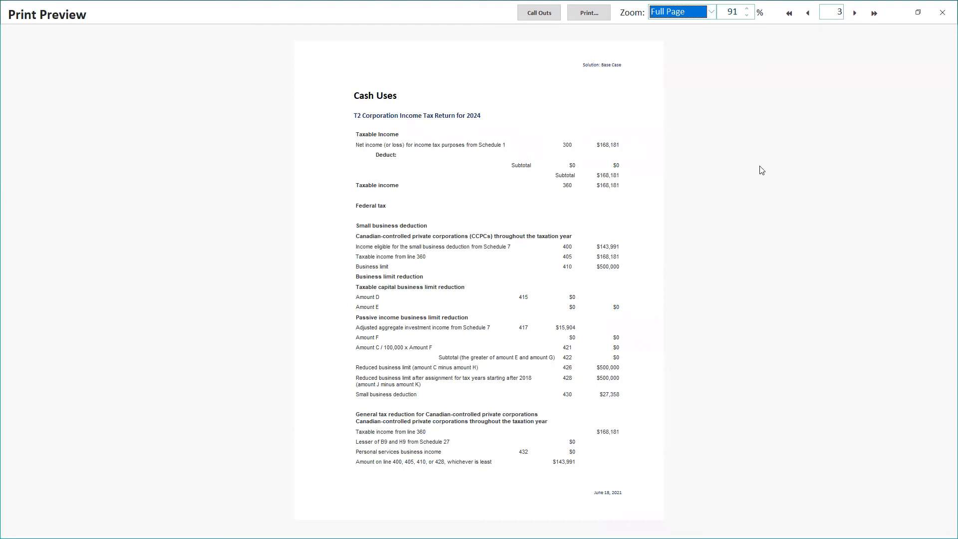
left_click(854, 14)
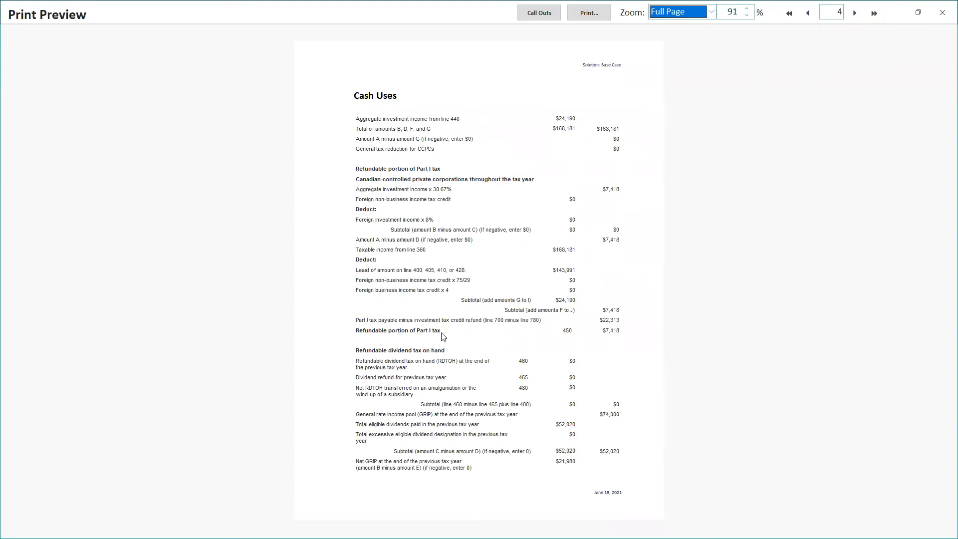
left_click(855, 13)
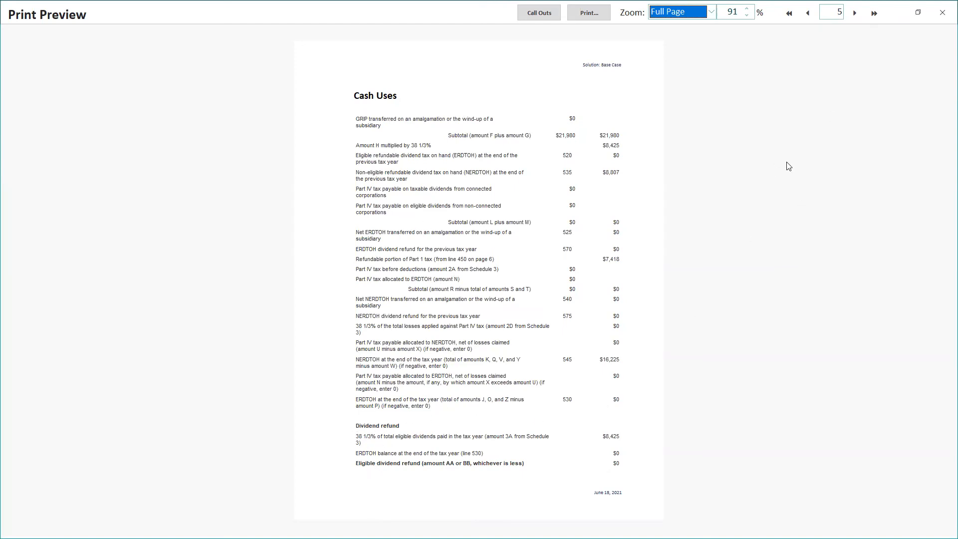
left_click(854, 14)
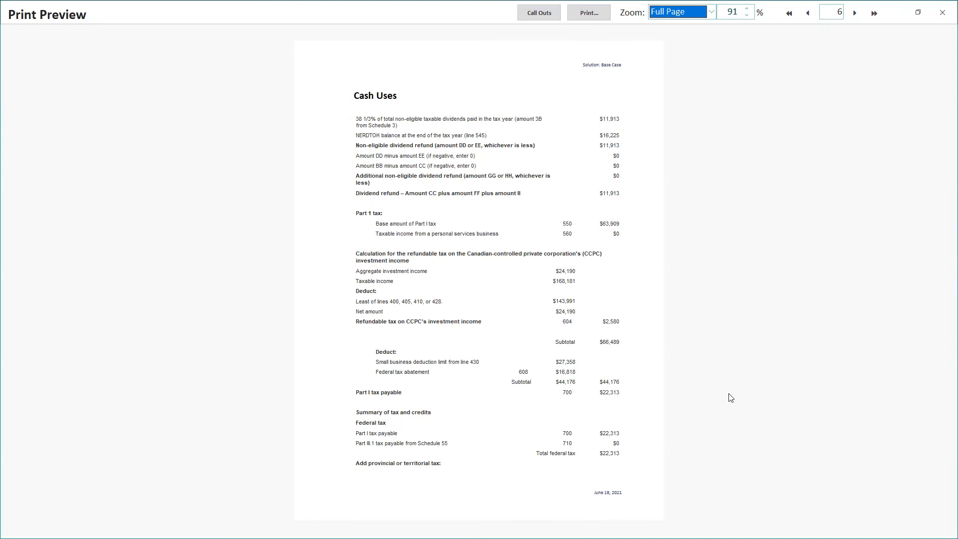
left_click(855, 14)
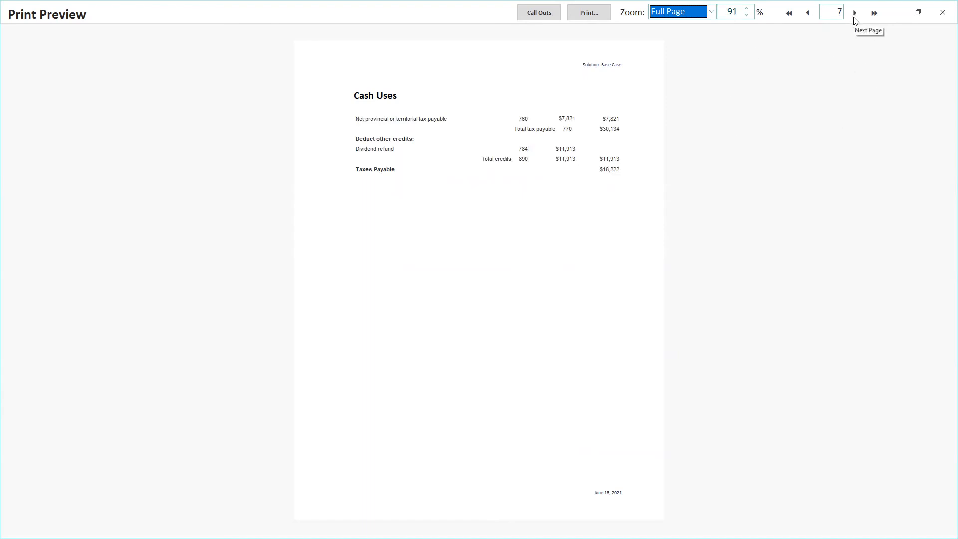
left_click(942, 13)
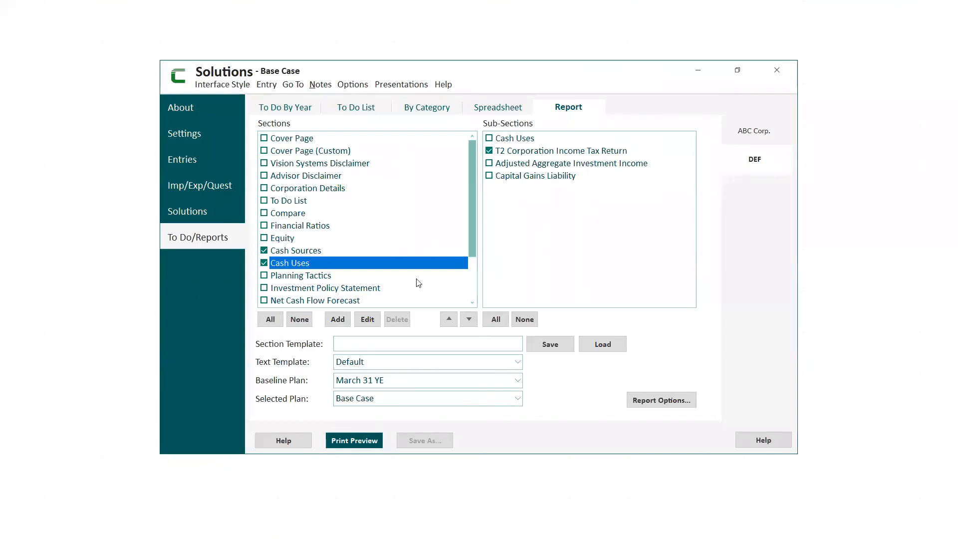
- Return to DEF's dividend settings in the Base Case solution
left_click(184, 212)
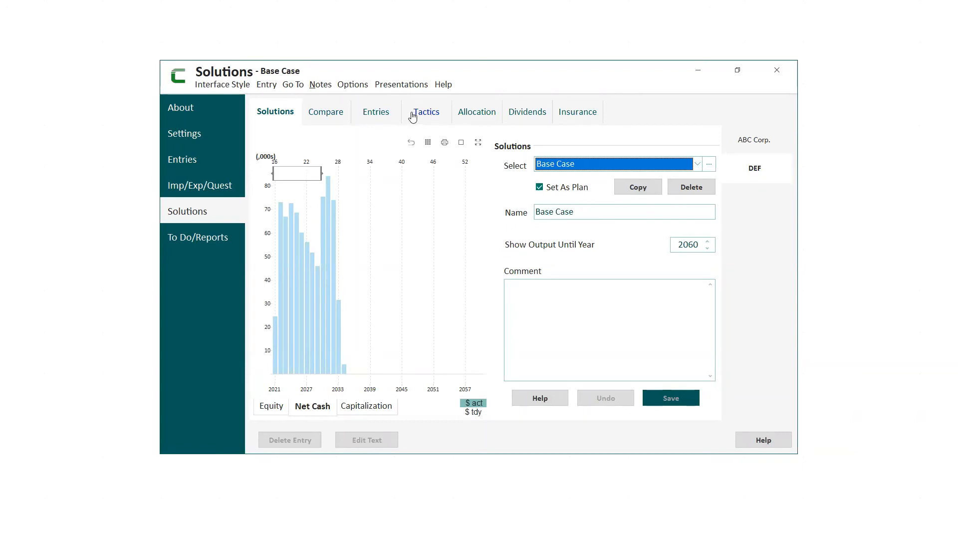
left_click(527, 111)
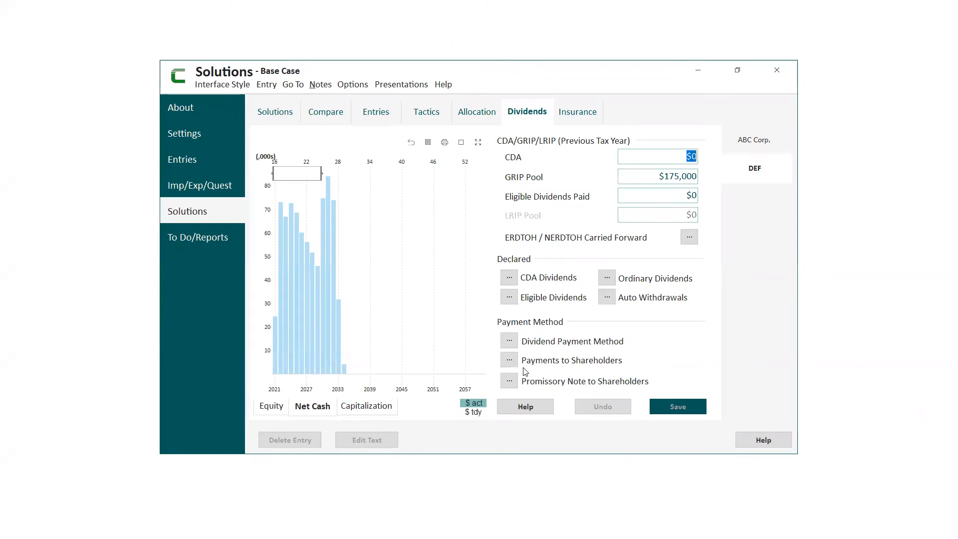